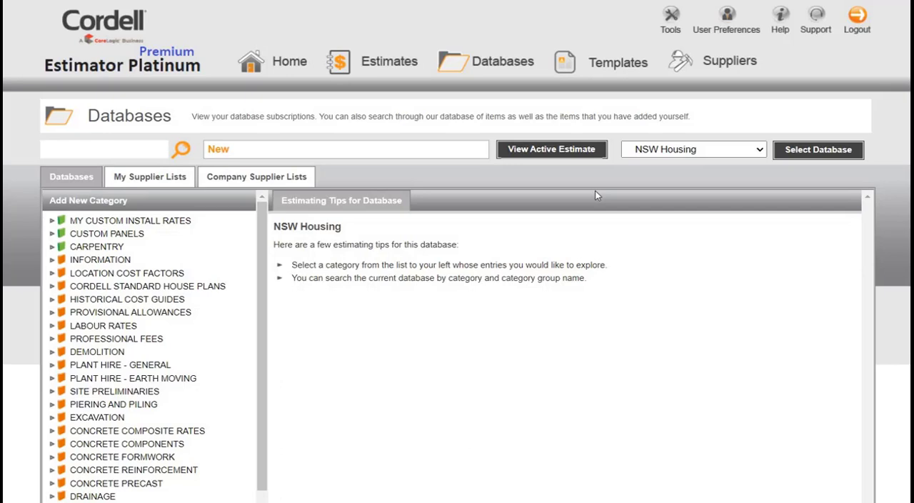
# - Examine the available NSW, VIC, QLD, SA and WA databases under Detailed, Elemental, Insurance Renovation and M2 Rates
pyautogui.click(759, 150)
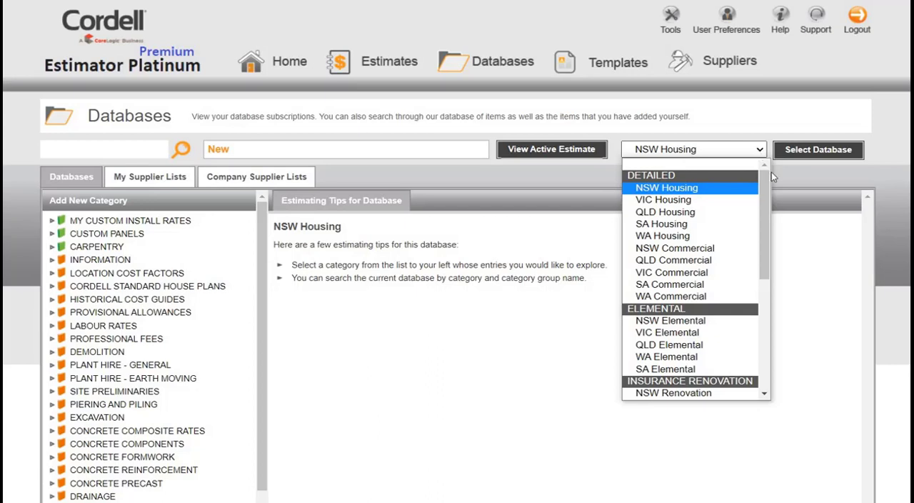
pyautogui.moveTo(762, 217); pyautogui.dragTo(761, 219)
pyautogui.scroll(-2, 761, 219)
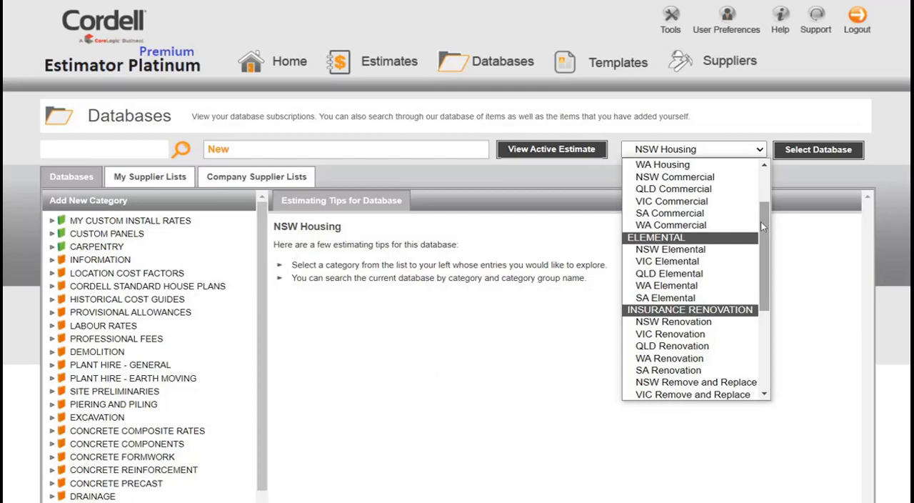
pyautogui.scroll(-2, 760, 240)
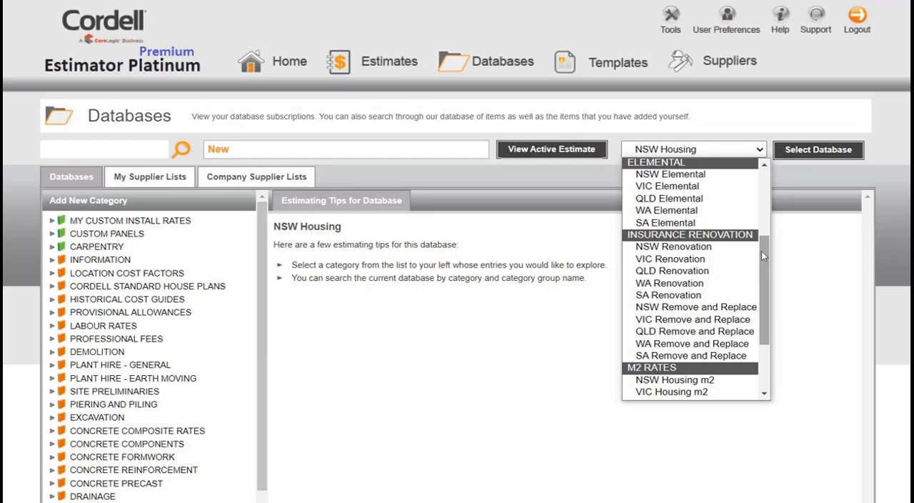
pyautogui.scroll(-2, 761, 268)
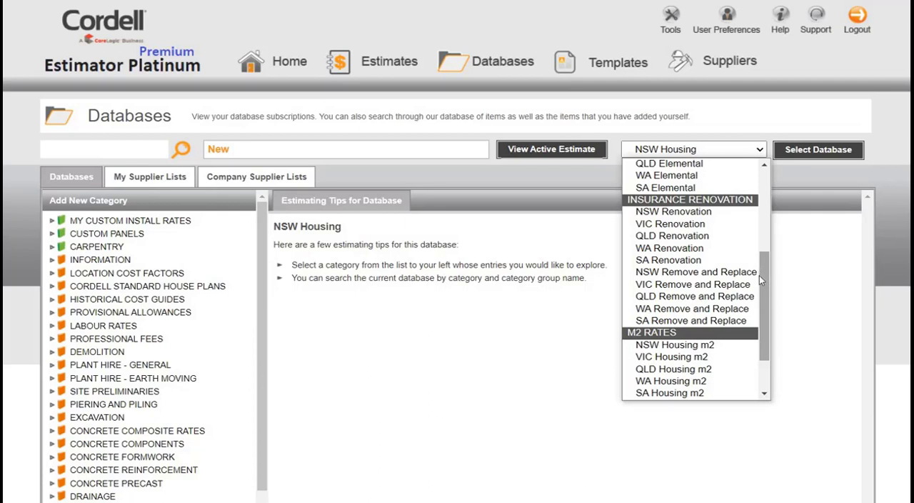
pyautogui.scroll(-1, 759, 285)
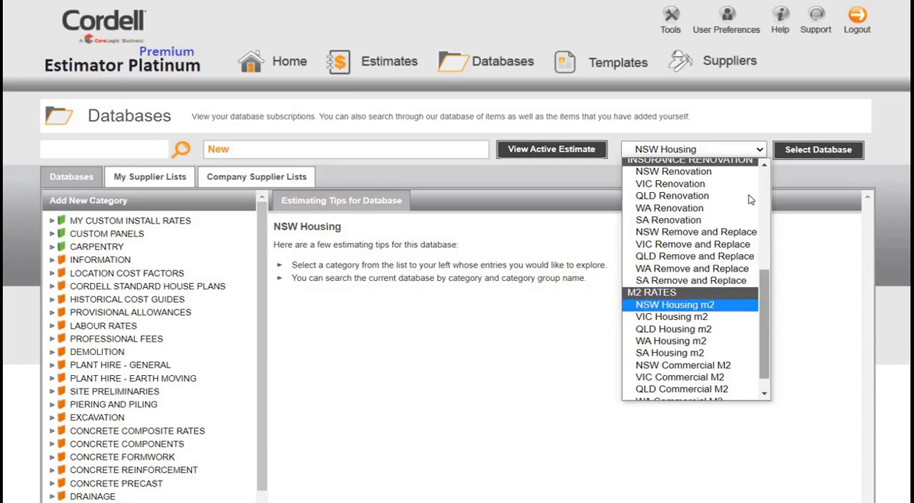
pyautogui.scroll(6, 750, 200)
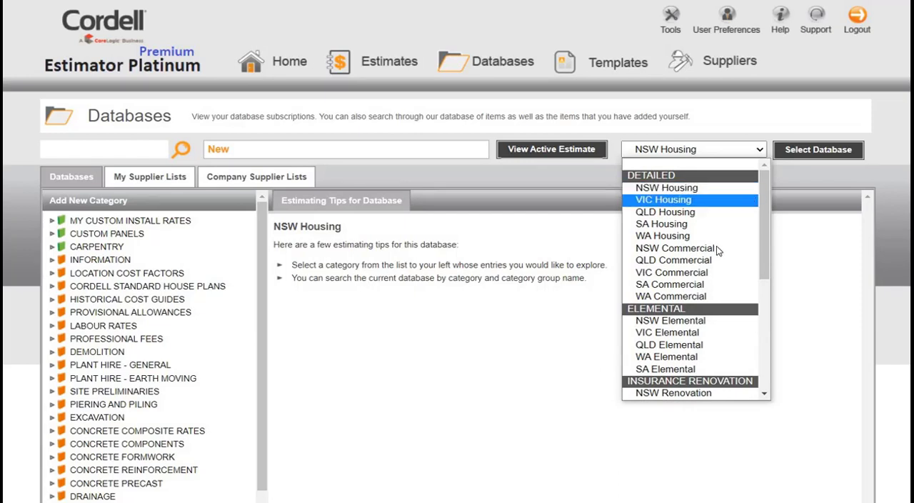
# - Examine the Subcontract labour rates under the LABOUR RATES category of the NSW Housing database
pyautogui.click(85, 326)
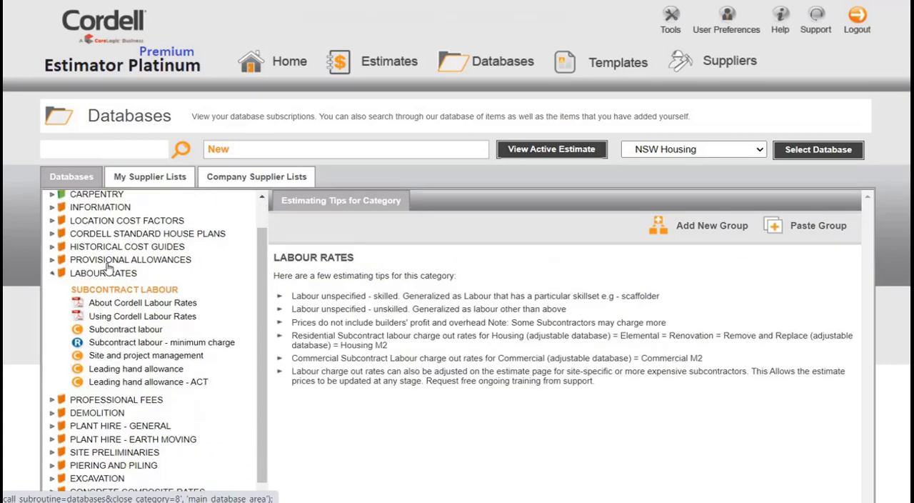
pyautogui.click(118, 254)
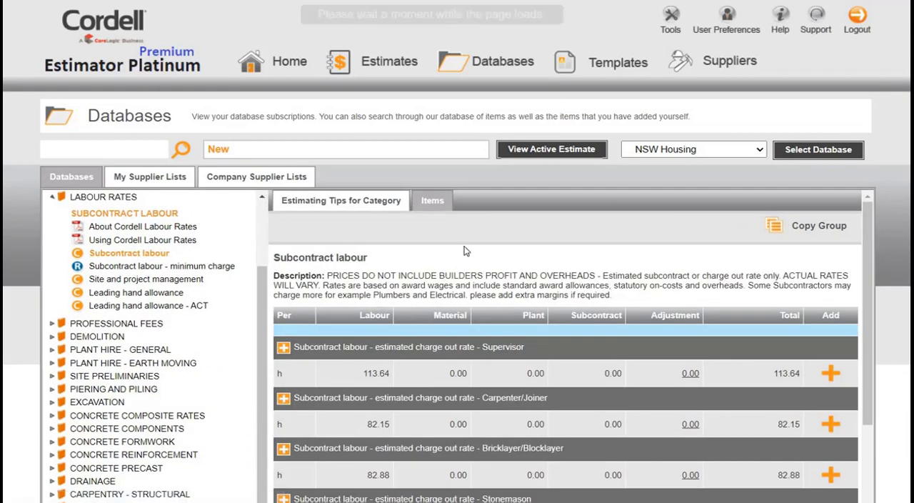
pyautogui.scroll(-1, 482, 246)
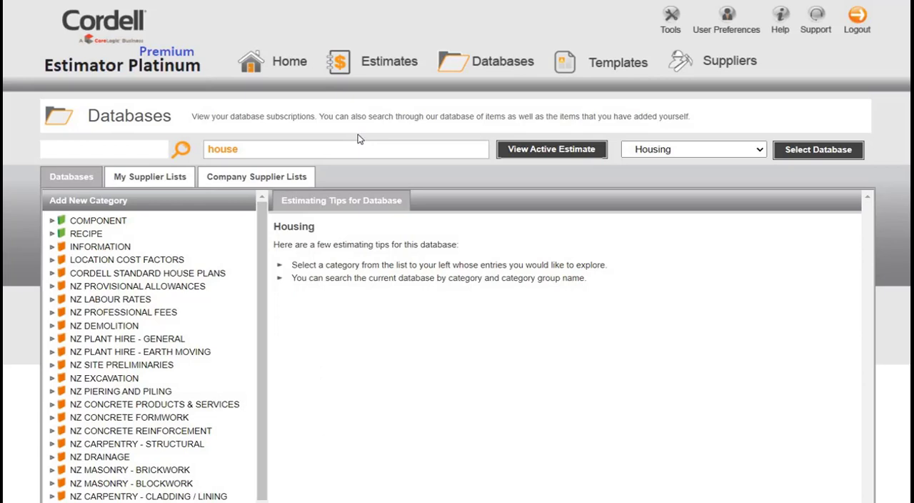
# - Examine which New Zealand databases are offered under Detailed, Elemental and Insurance Renovation
pyautogui.click(760, 155)
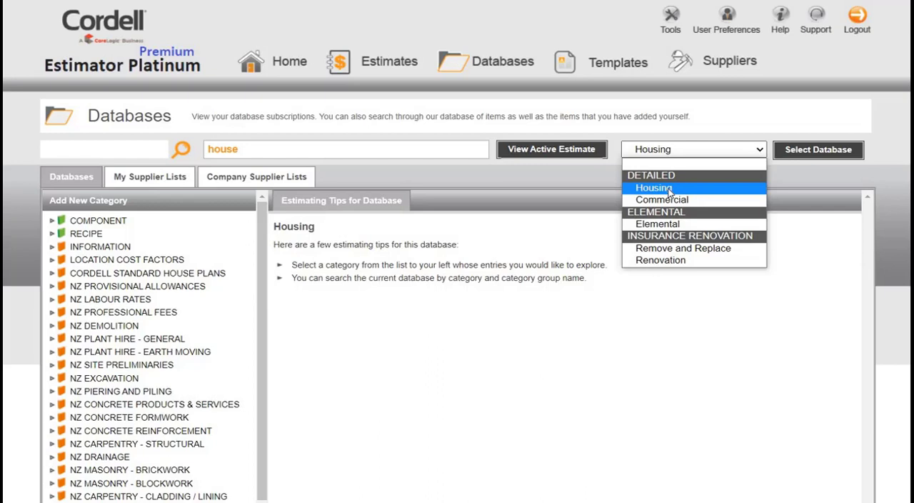
pyautogui.press('Down')
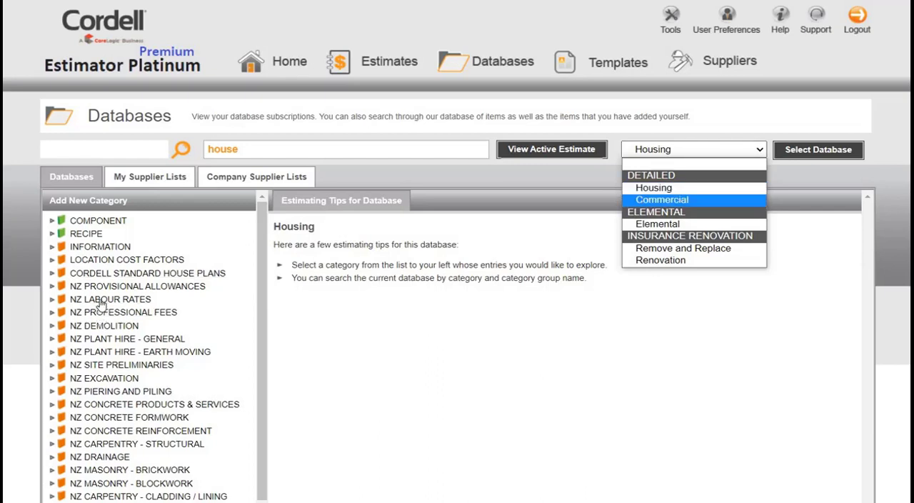
pyautogui.click(174, 303)
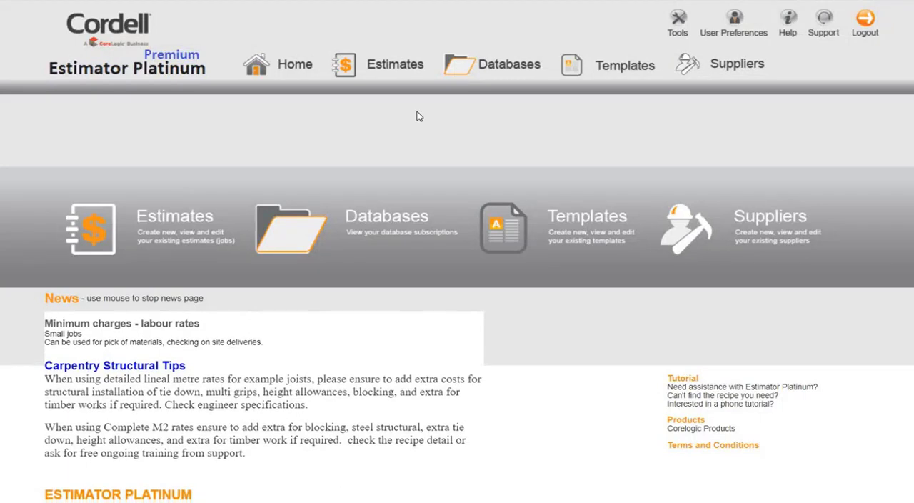
# - Go to the estimates list and look at the form for adding a new estimate, leaving it without saving
pyautogui.click(383, 64)
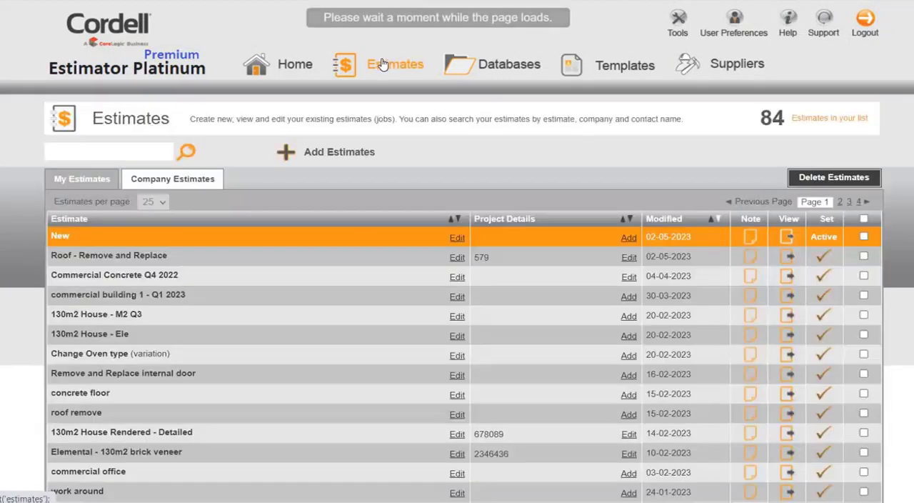
pyautogui.click(326, 160)
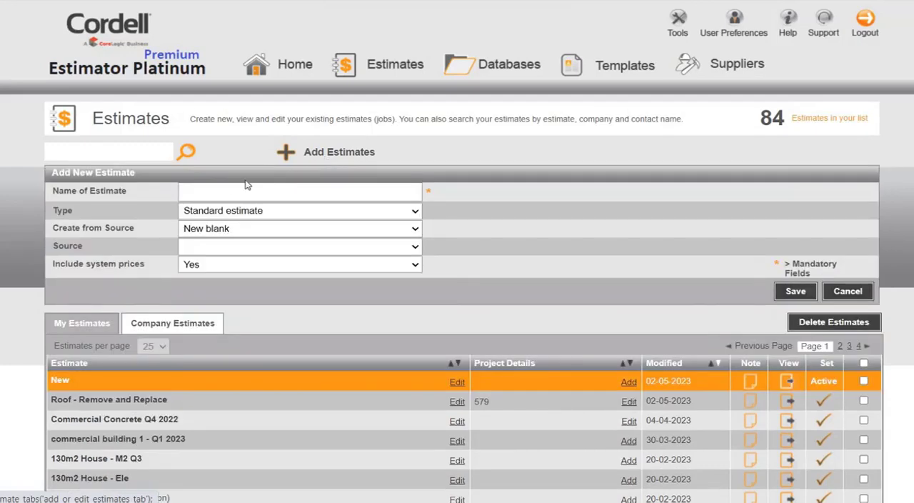
pyautogui.click(201, 195)
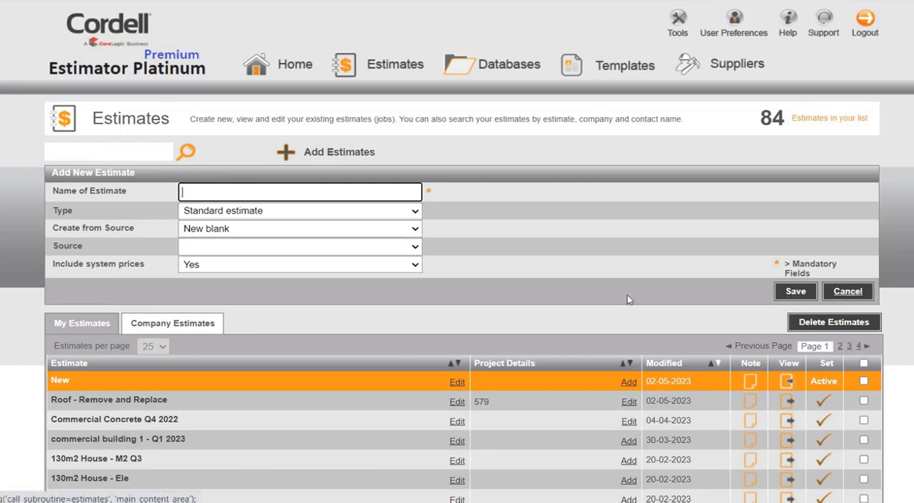
pyautogui.click(847, 292)
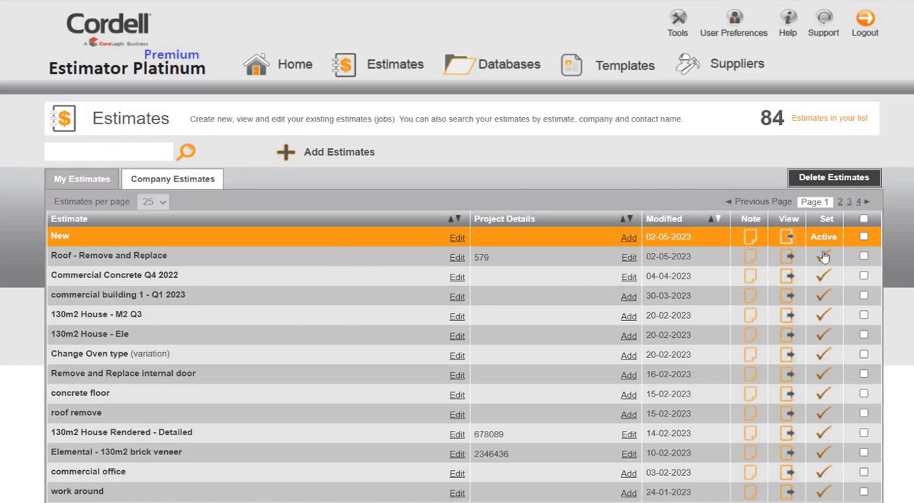
# - Try to set the Roof - Remove and Replace estimate as the active estimate
pyautogui.click(822, 256)
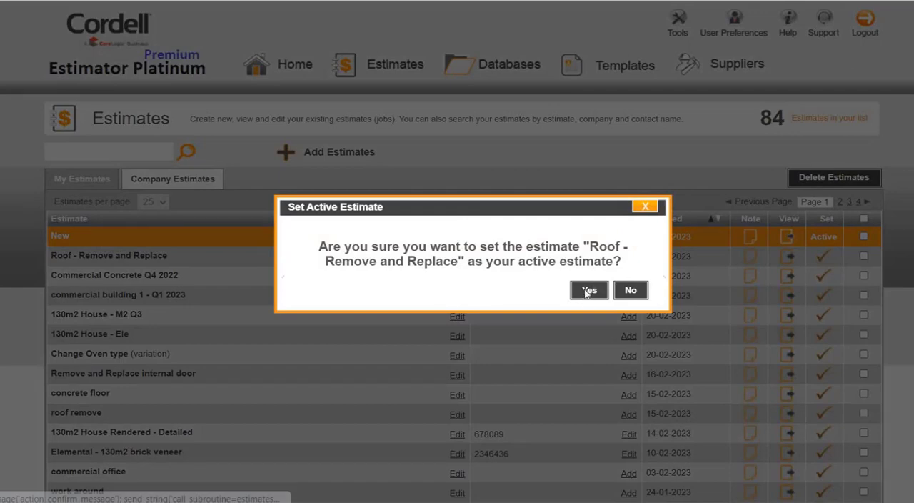
pyautogui.click(588, 290)
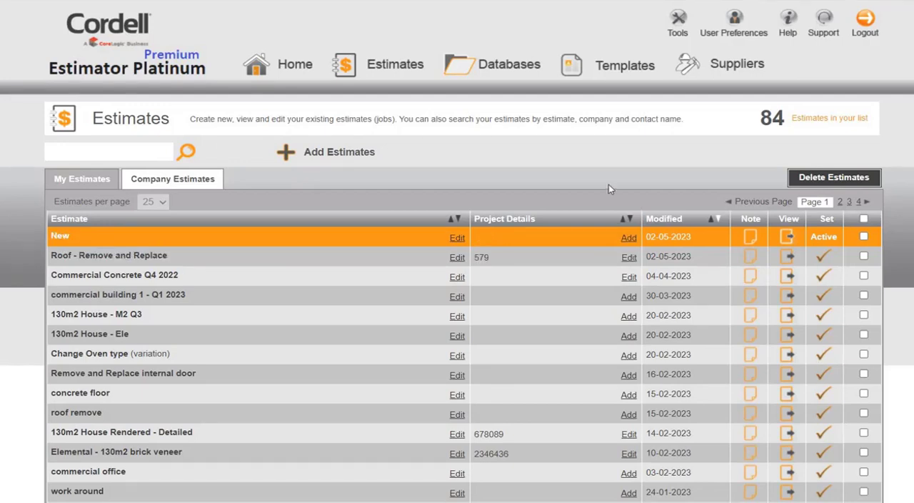
# - Open the estimate named New and add a SITE PRELIMINARIES work area heading to it
pyautogui.click(789, 240)
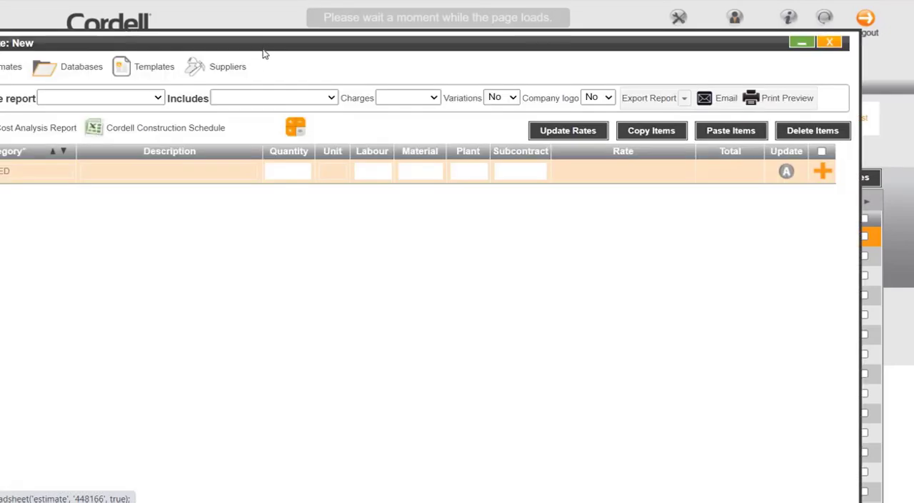
pyautogui.moveTo(333, 17); pyautogui.dragTo(392, 16)
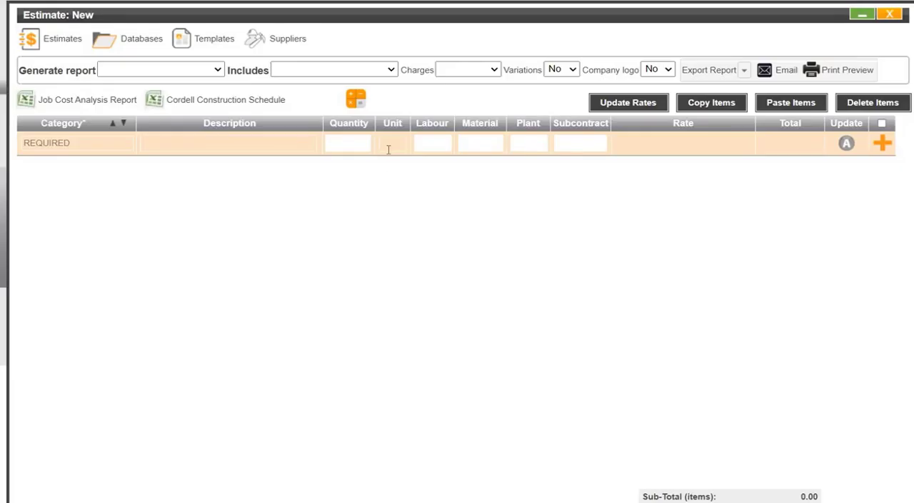
pyautogui.click(54, 143)
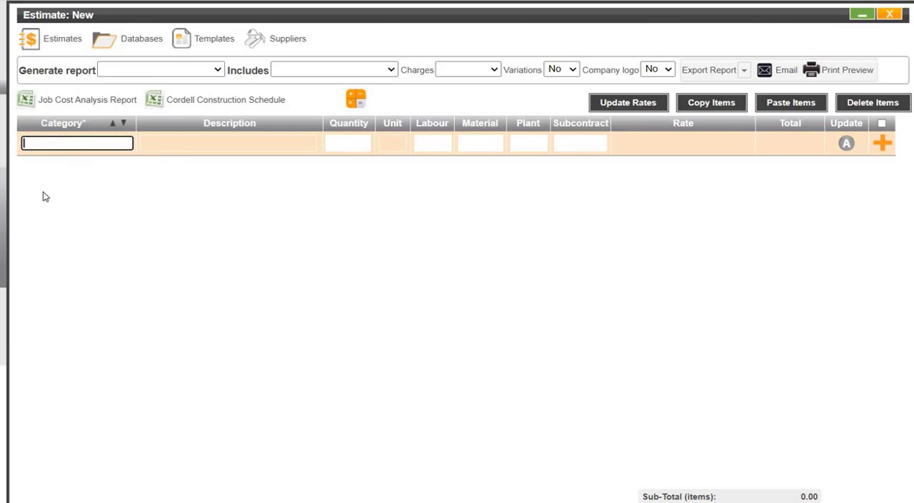
pyautogui.write('site')
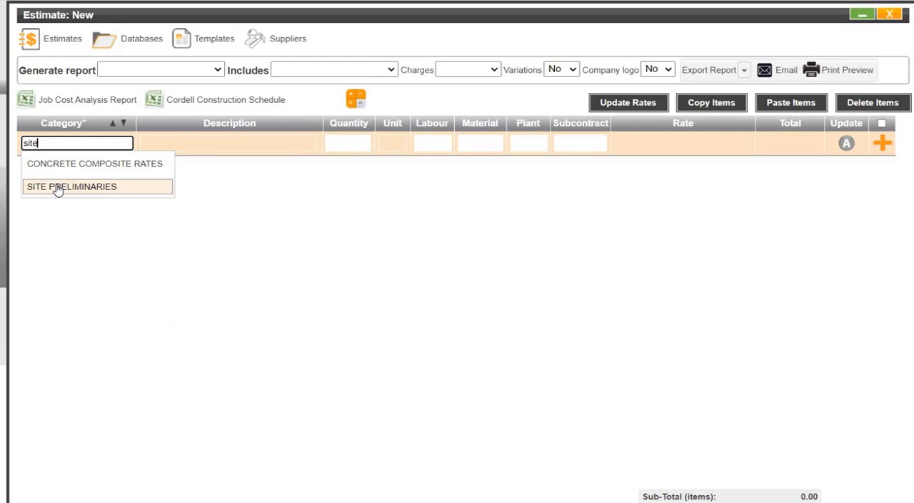
pyautogui.click(57, 188)
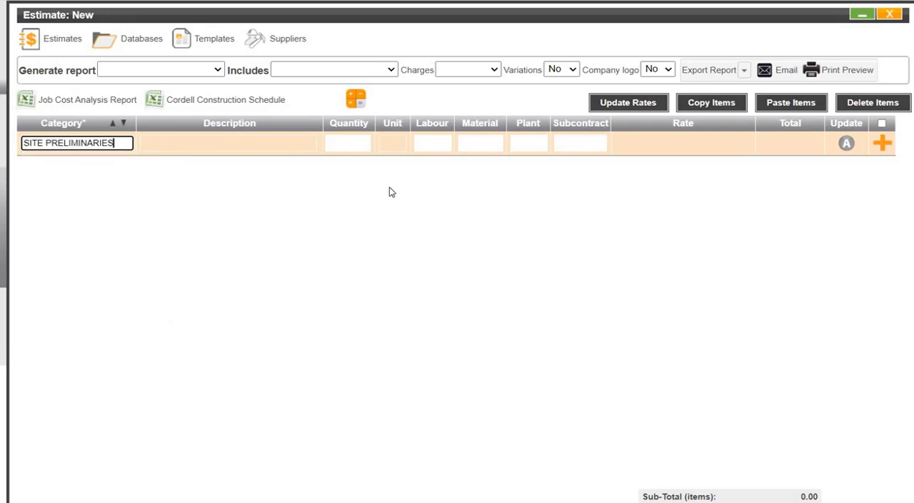
pyautogui.click(882, 145)
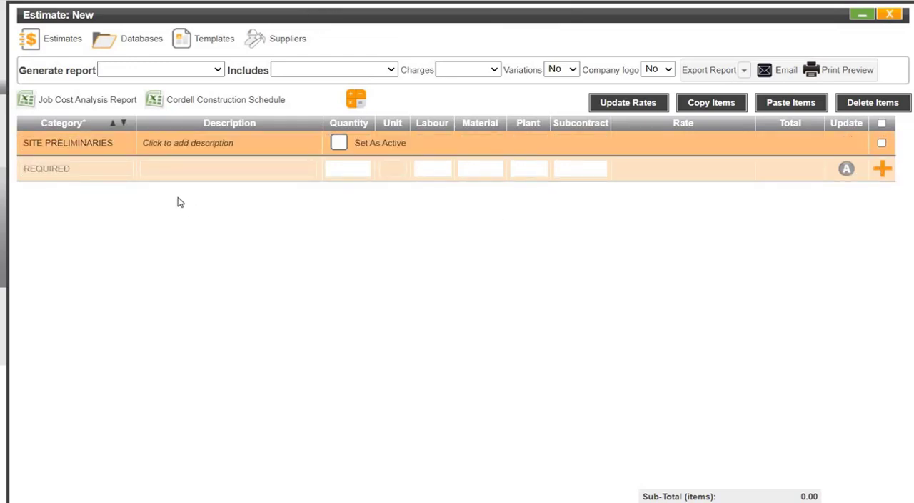
# - Set the SITE PRELIMINARIES heading as active and open its description for editing
pyautogui.click(340, 145)
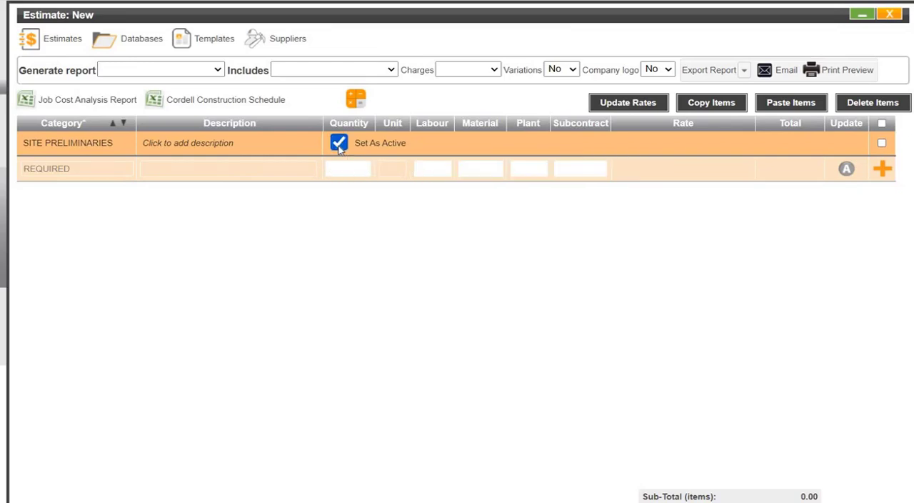
pyautogui.click(157, 142)
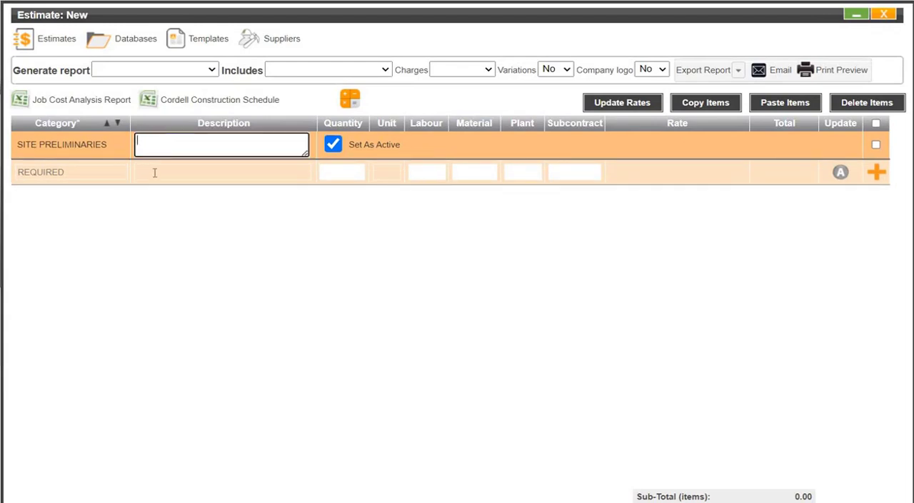
pyautogui.click(182, 208)
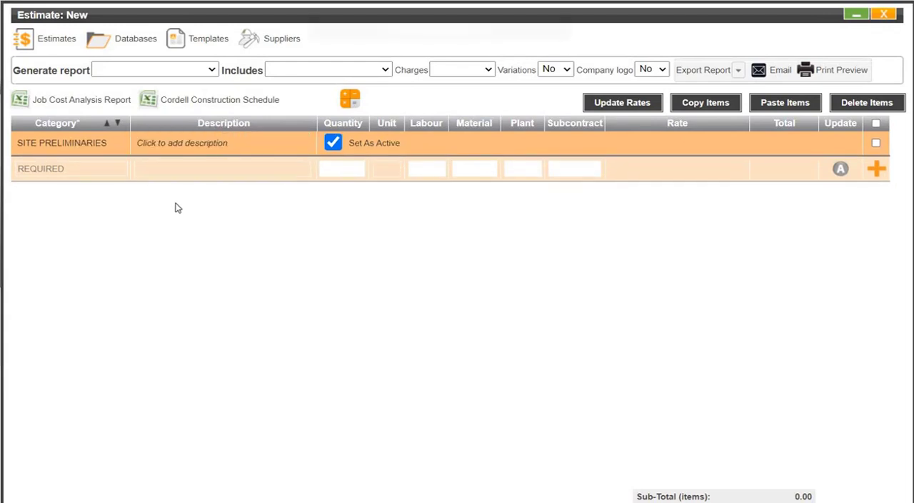
# - Add a PLUMBING price line with quantity 1 and unit item below SITE PRELIMINARIES, and close the estimate
pyautogui.click(51, 174)
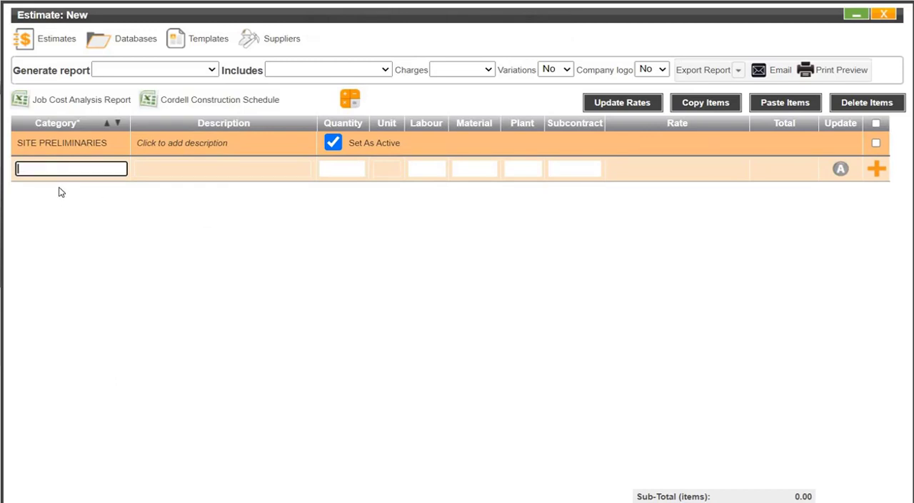
pyautogui.write('plumb')
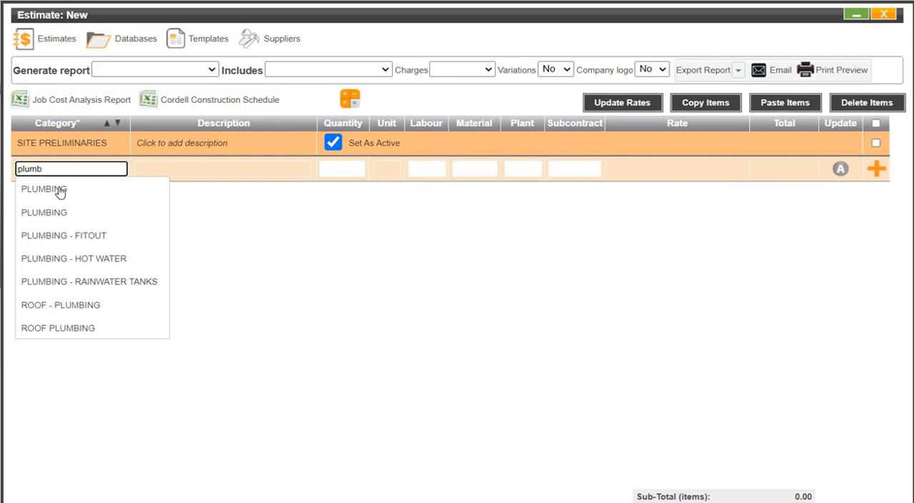
pyautogui.click(60, 190)
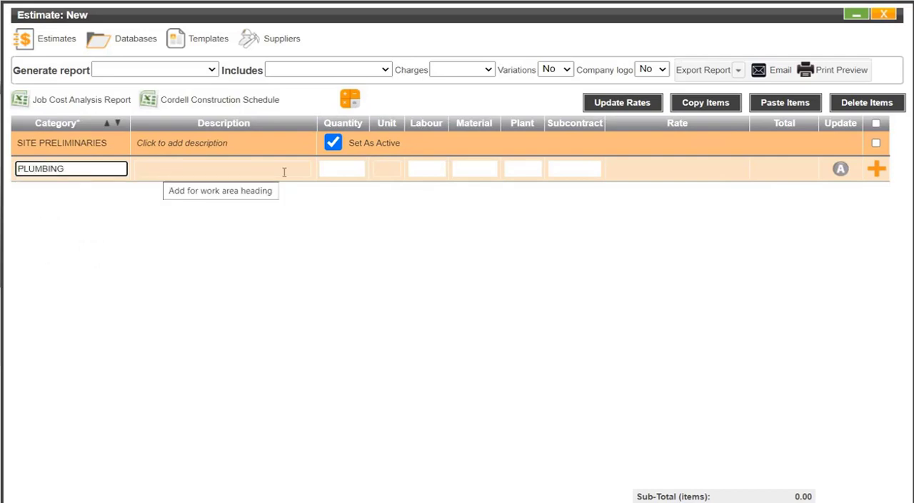
pyautogui.click(333, 168)
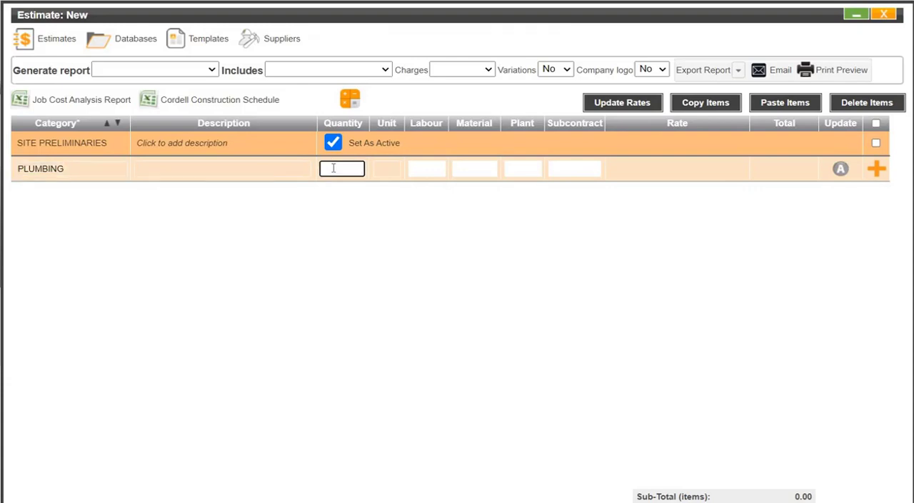
pyautogui.write('1')
pyautogui.click(386, 169)
pyautogui.write('item')
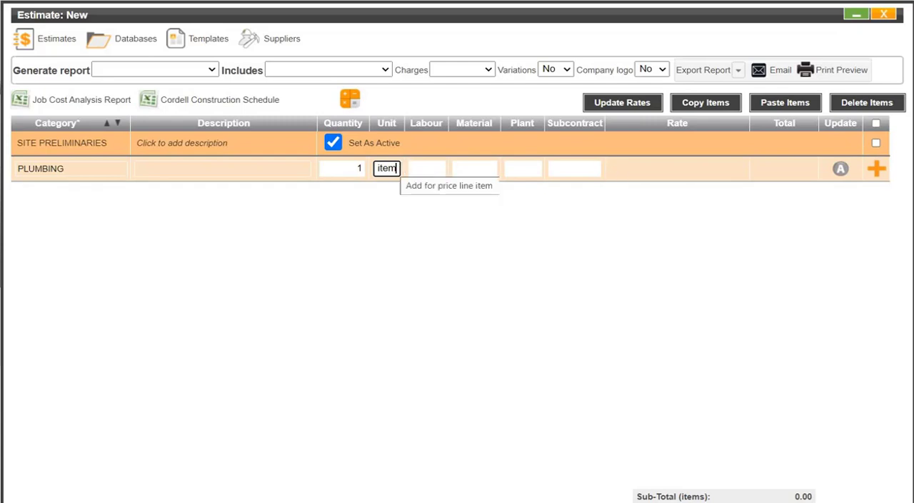
pyautogui.click(876, 170)
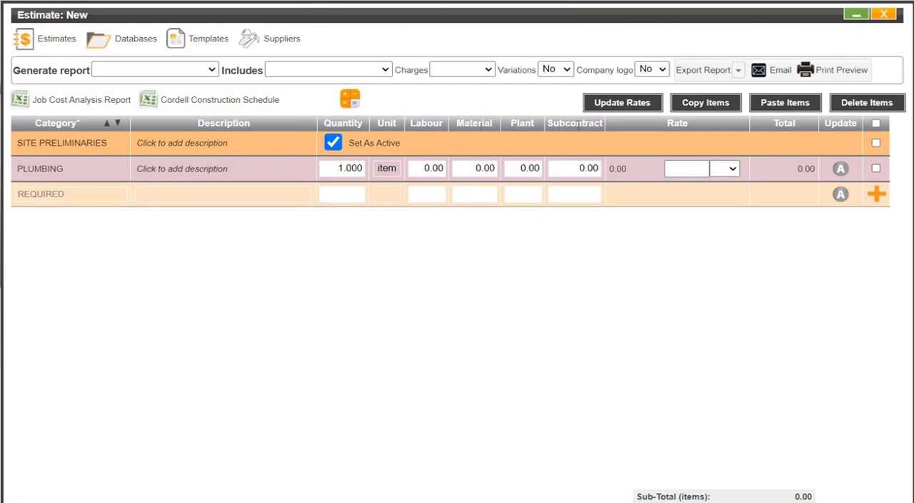
pyautogui.click(172, 168)
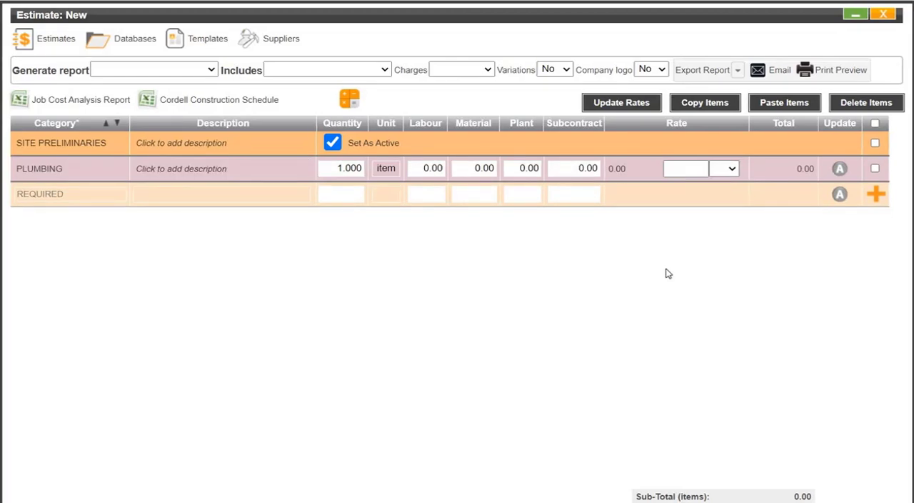
pyautogui.click(883, 15)
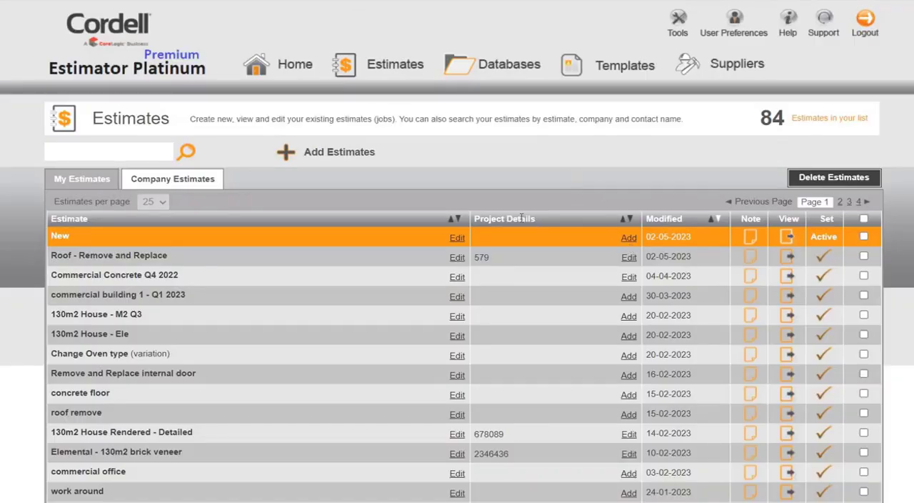
# - Open the project details of the estimate New and look through the Job Details, Contact Details, Quote Details and Images sections
pyautogui.click(628, 237)
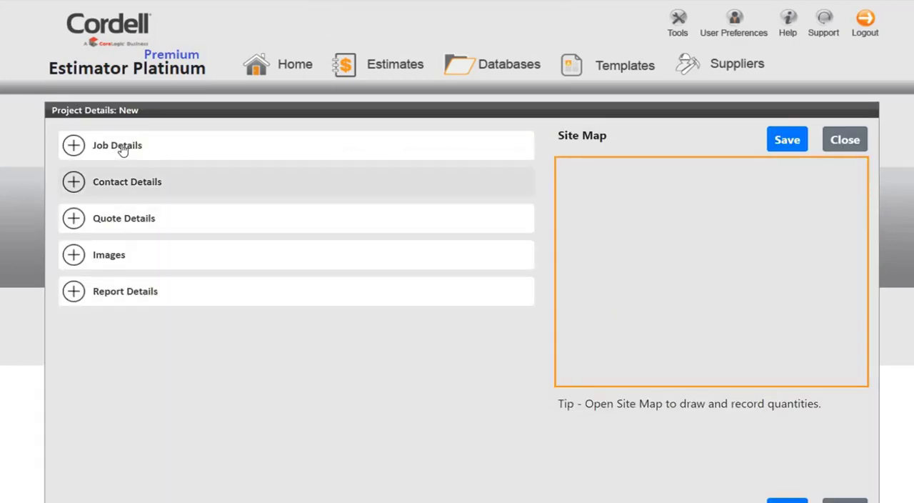
pyautogui.click(179, 159)
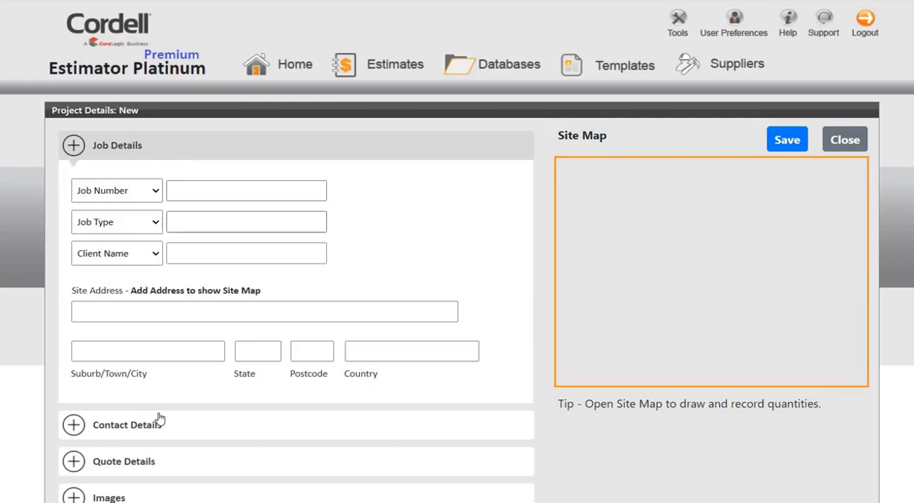
pyautogui.scroll(-1, 139, 283)
pyautogui.scroll(-1, 138, 281)
pyautogui.click(137, 281)
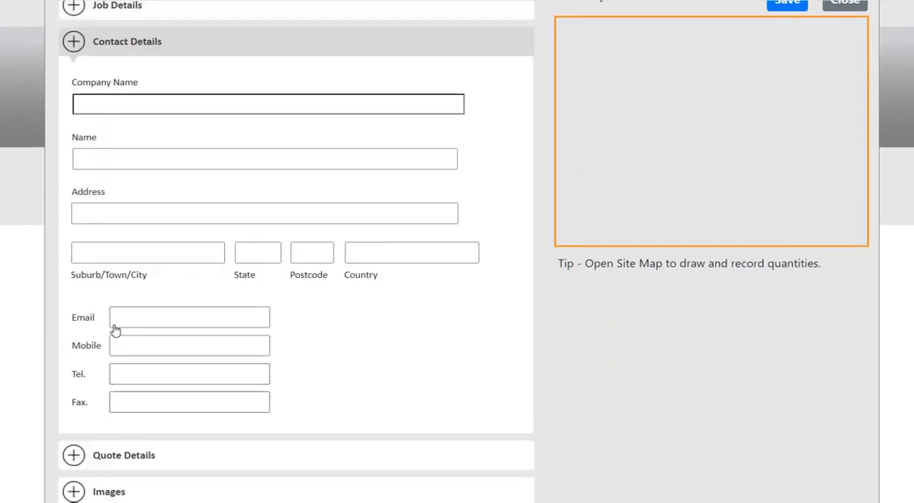
pyautogui.scroll(-2, 118, 324)
pyautogui.click(194, 320)
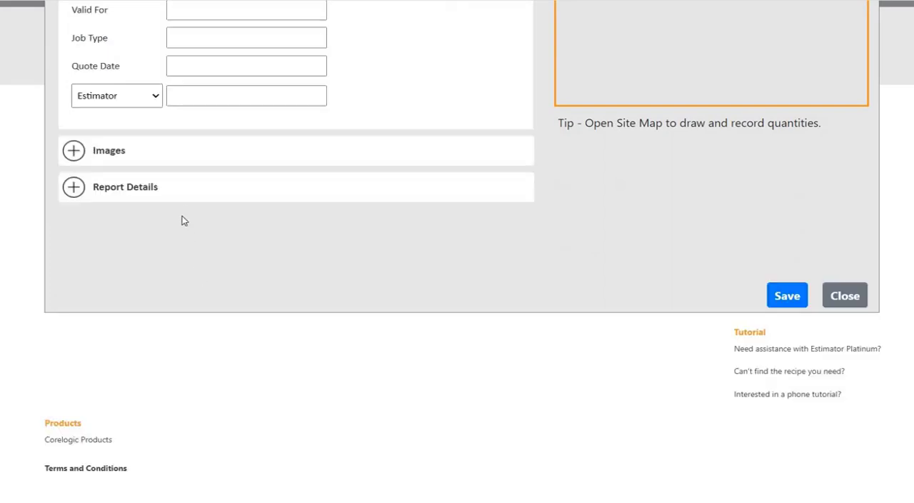
pyautogui.scroll(2, 183, 219)
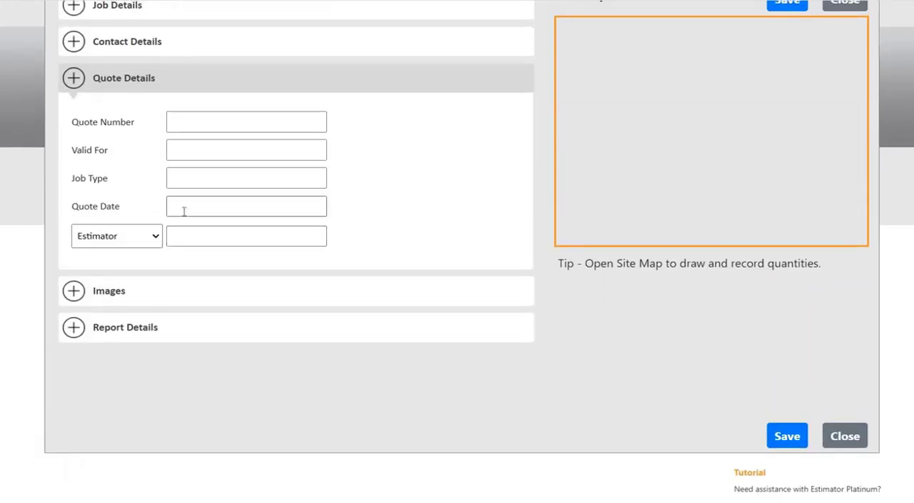
pyautogui.click(114, 291)
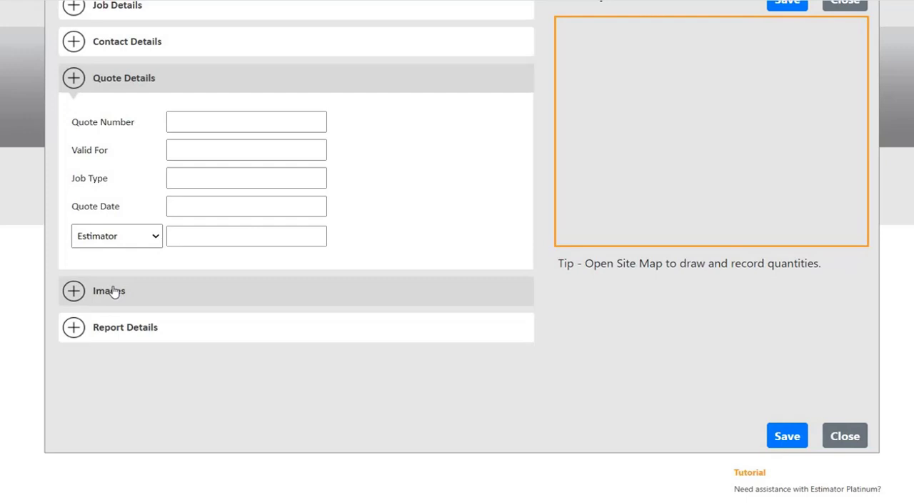
# - Include Job Details, Site Address, Contact Details and Quote Details in the report, and save the project details
pyautogui.click(124, 334)
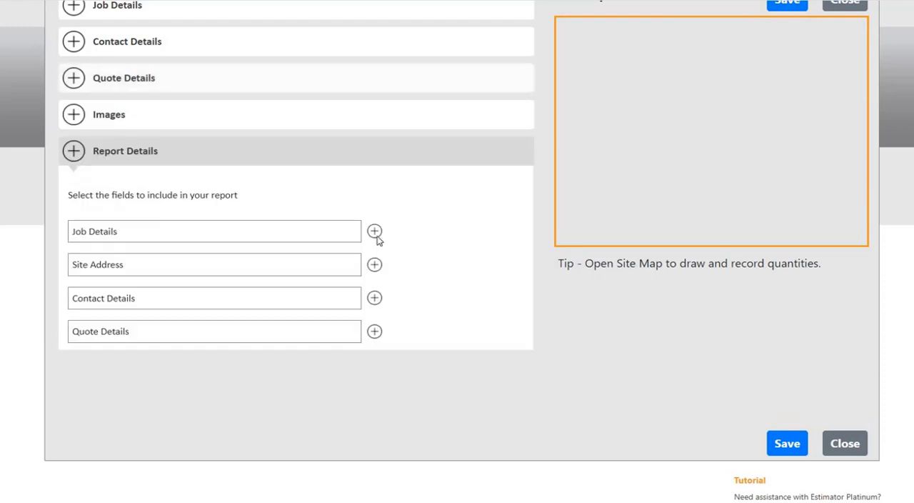
pyautogui.click(375, 264)
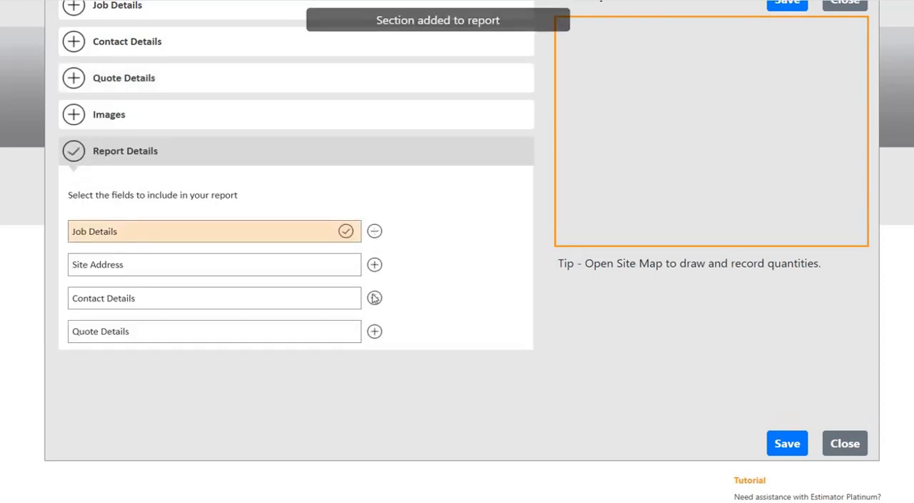
pyautogui.click(375, 332)
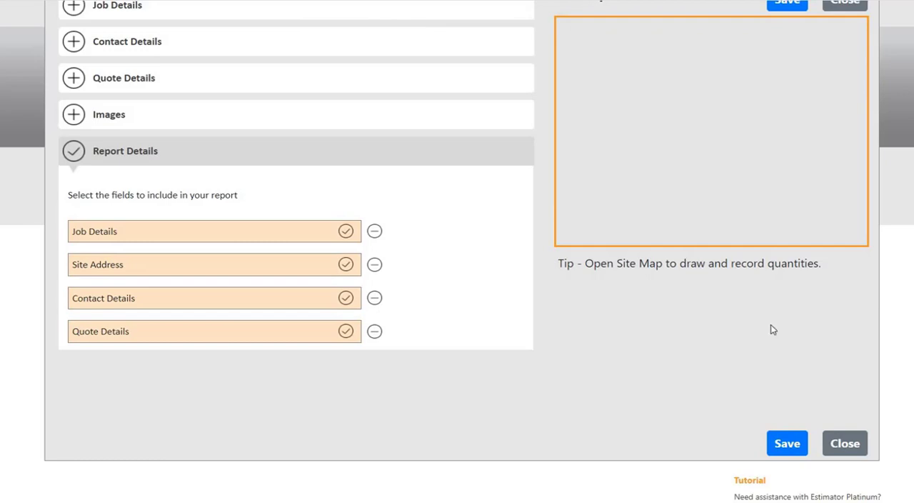
pyautogui.click(787, 444)
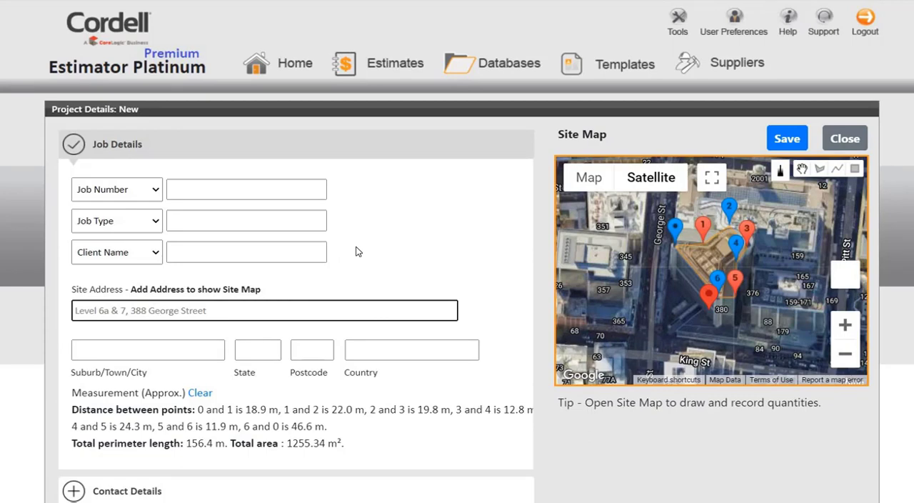
# - Leave the project details without saving and open the SITE PRELIMINARIES category in the NSW Housing database
pyautogui.click(513, 69)
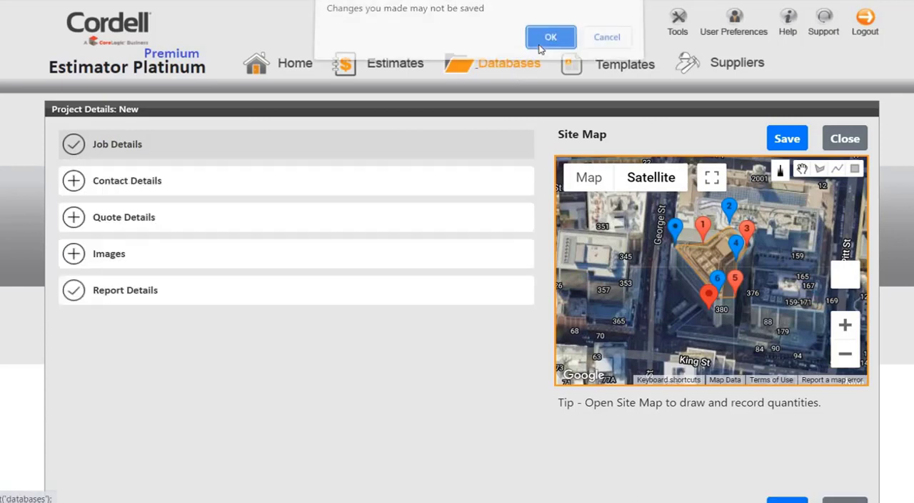
pyautogui.click(544, 39)
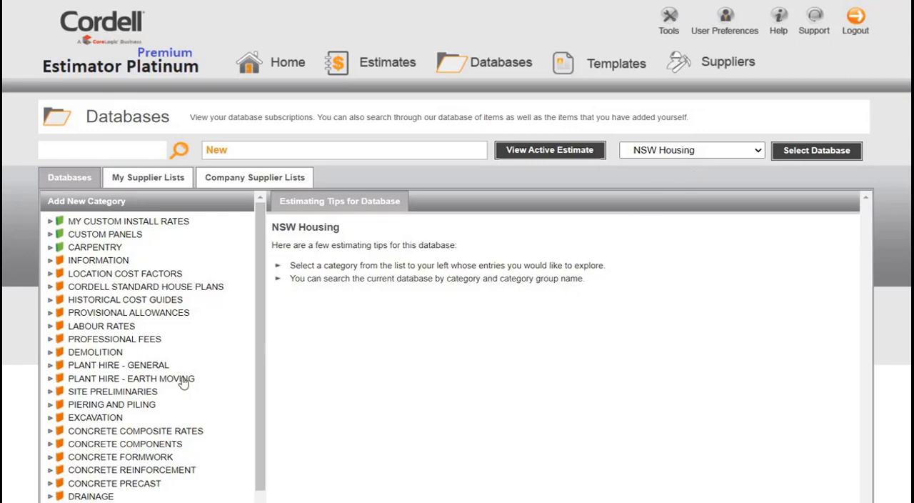
pyautogui.click(127, 394)
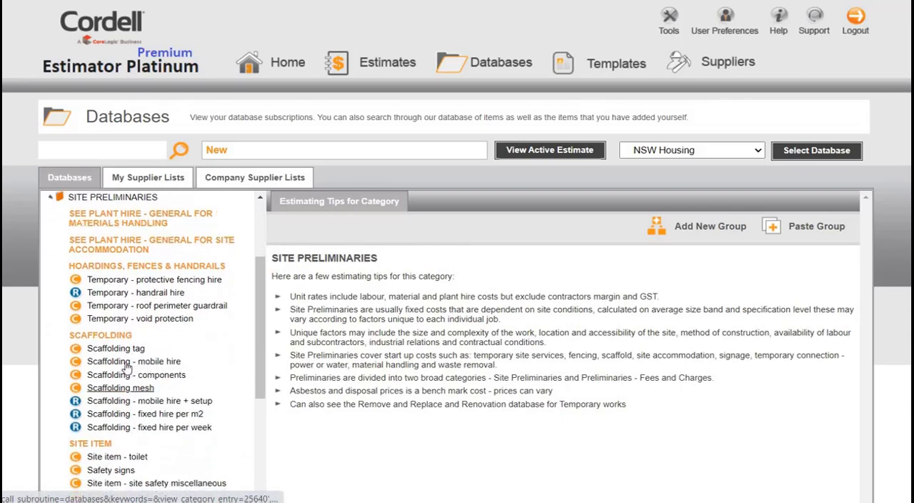
# - Examine the temporary protective fencing hire rates and the ingredients of the per-metre handrail hire recipe
pyautogui.click(125, 283)
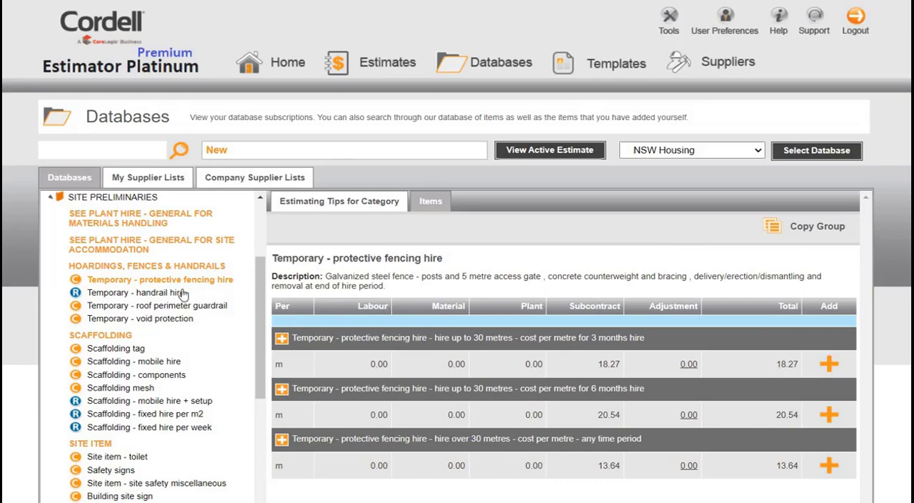
pyautogui.click(142, 294)
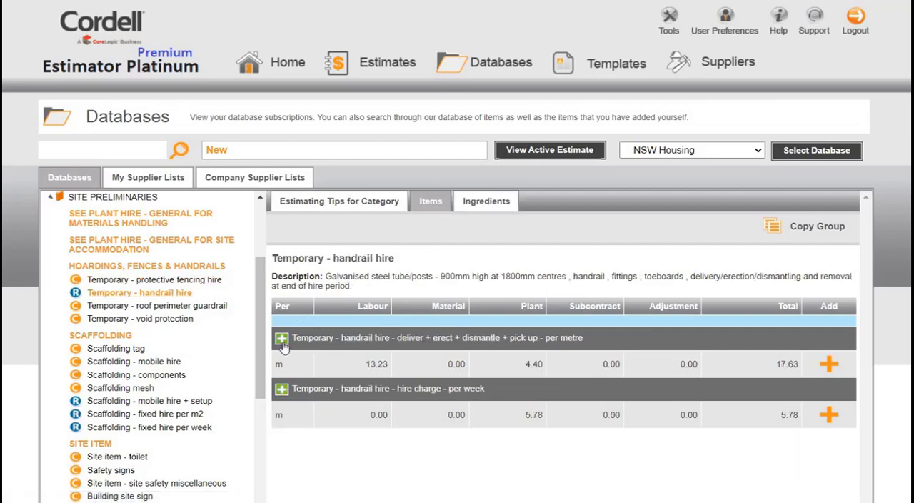
pyautogui.click(282, 341)
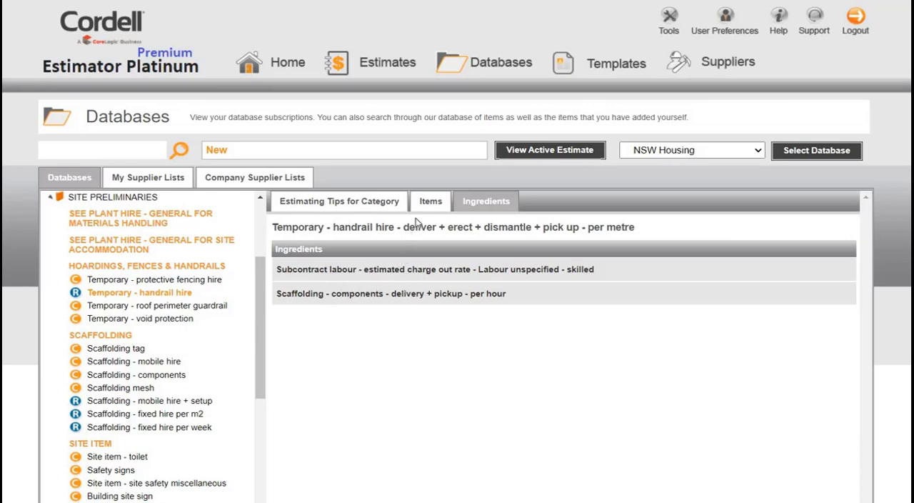
# - Add the 3-month protective fencing hire item (up to 30 metres) to the active estimate with quantity 30
pyautogui.click(191, 283)
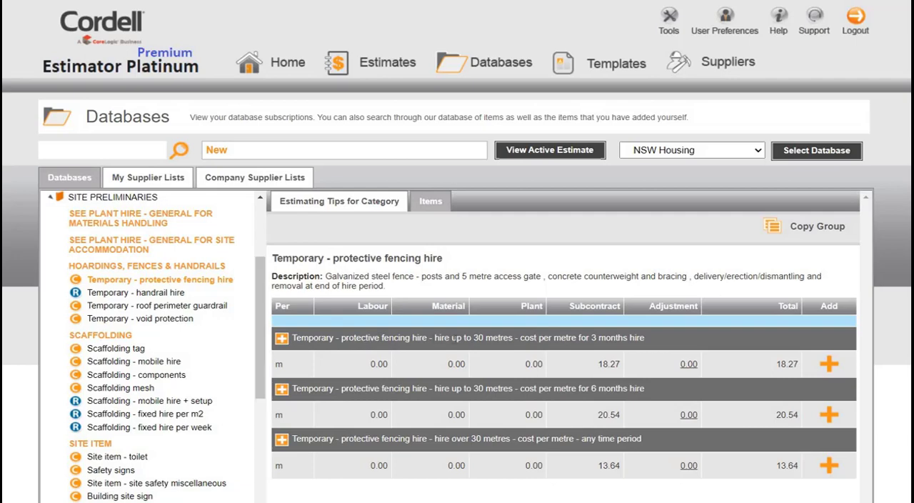
pyautogui.click(829, 365)
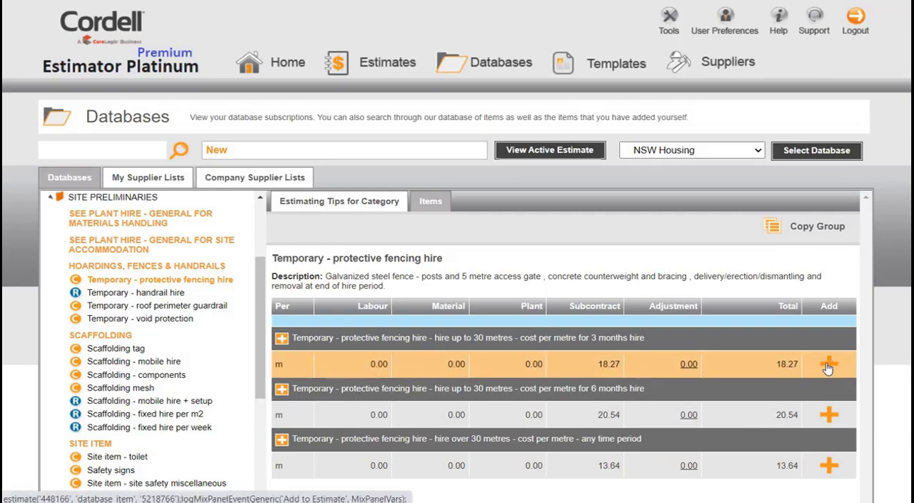
pyautogui.click(540, 155)
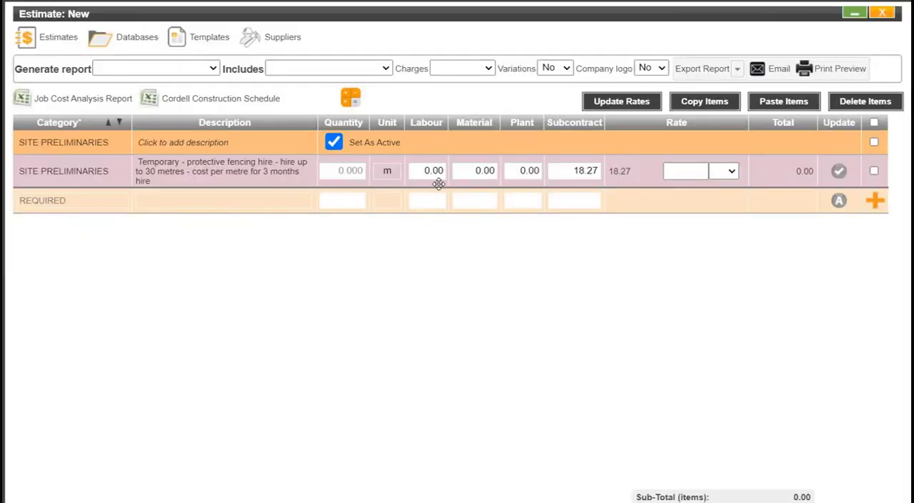
pyautogui.click(352, 171)
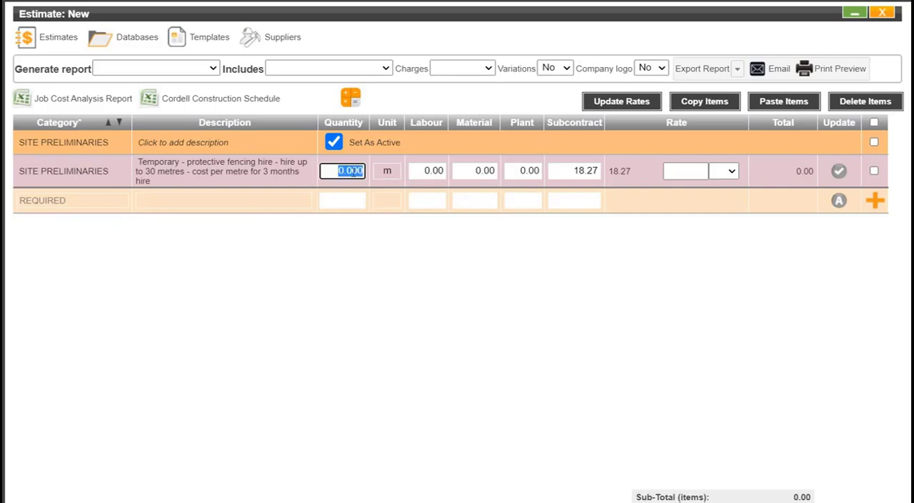
pyautogui.write('30')
pyautogui.click(382, 229)
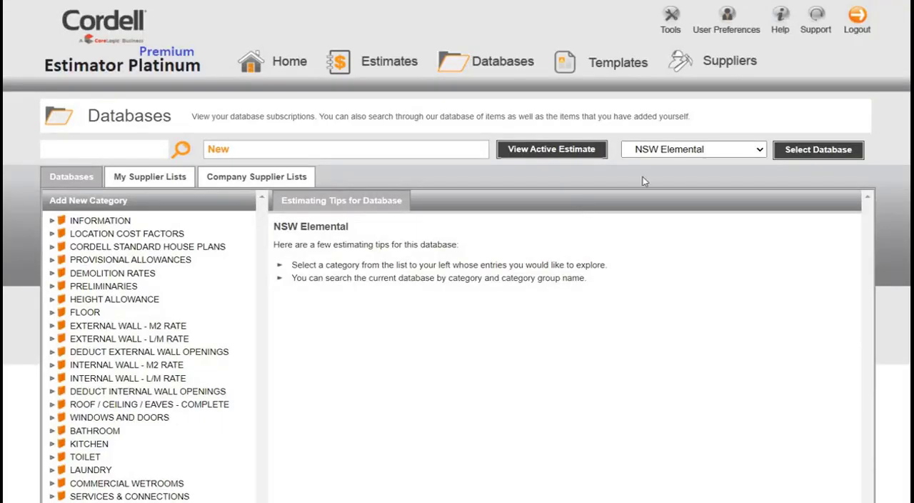
# - Switch the database from NSW Elemental to NSW Housing
pyautogui.click(759, 151)
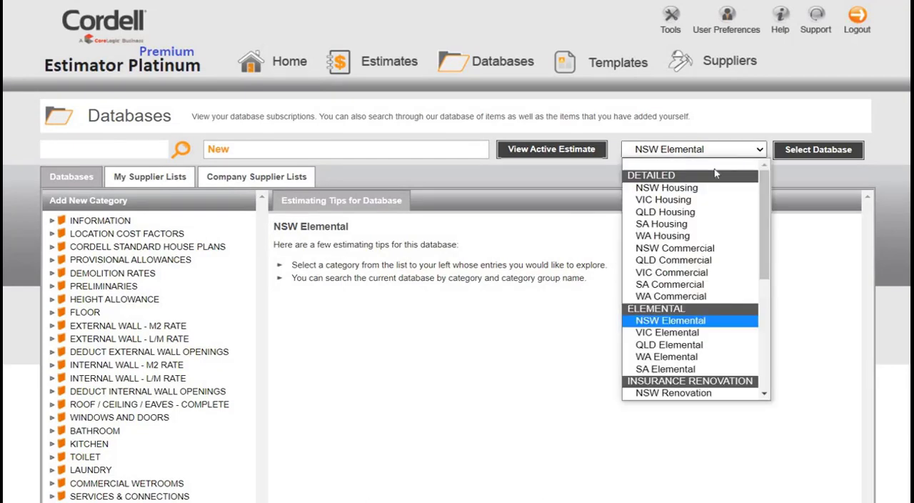
pyautogui.click(689, 188)
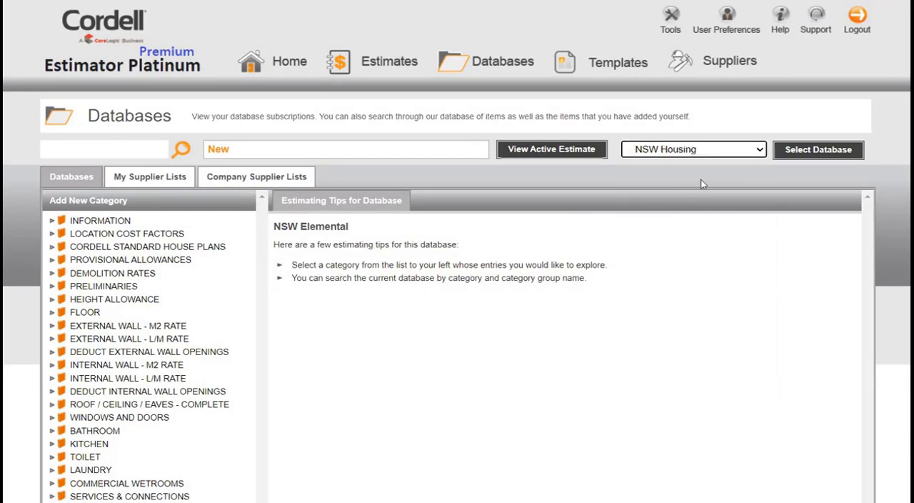
pyautogui.click(805, 152)
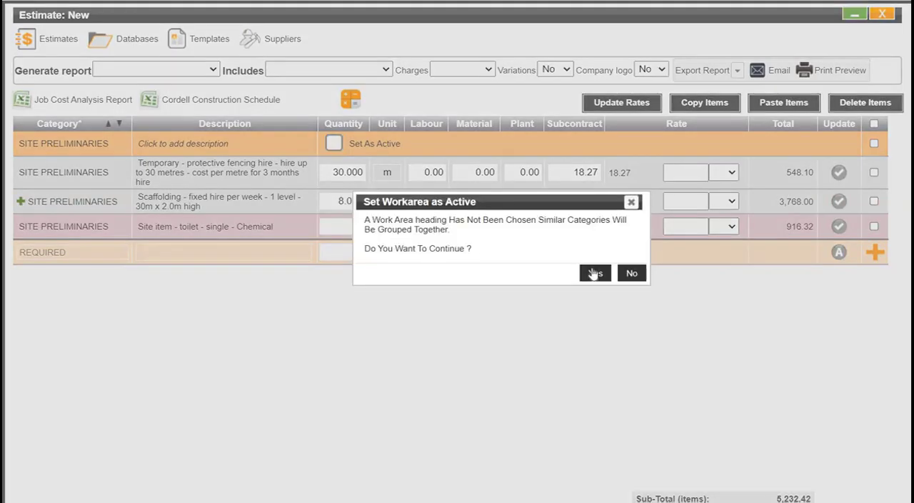
# - Move the Scaffolding line above the protective fencing hire line, and set the SITE PRELIMINARIES heading as active
pyautogui.click(594, 273)
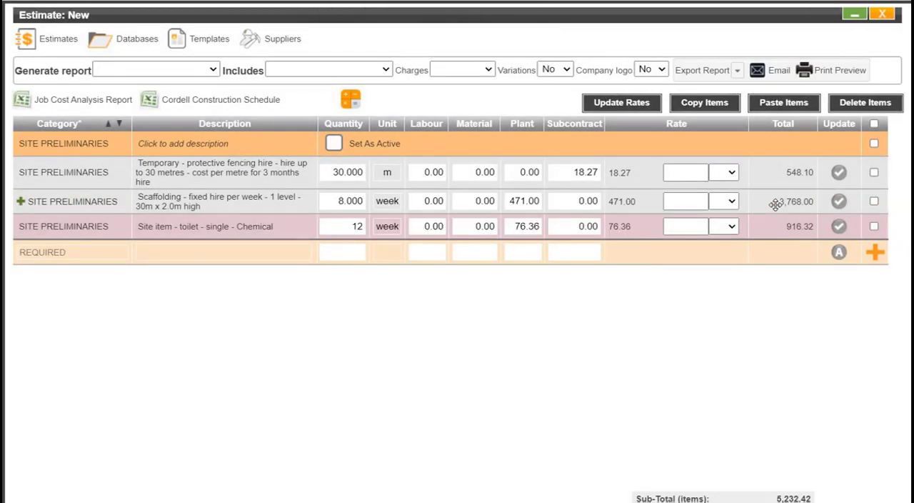
pyautogui.moveTo(776, 205); pyautogui.dragTo(780, 176)
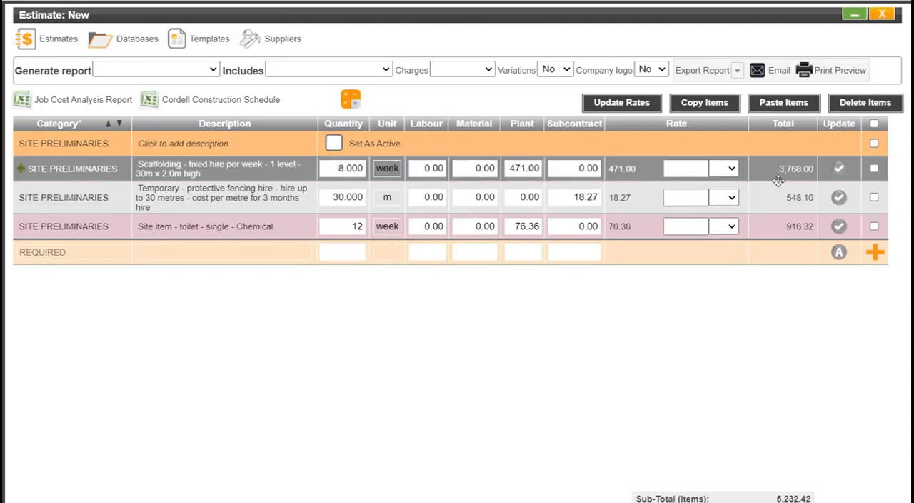
pyautogui.moveTo(779, 181); pyautogui.dragTo(778, 180)
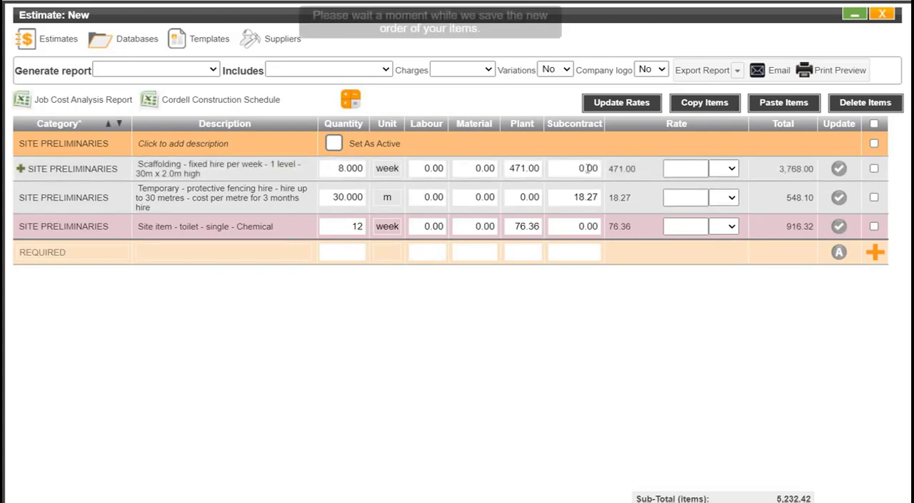
pyautogui.click(333, 142)
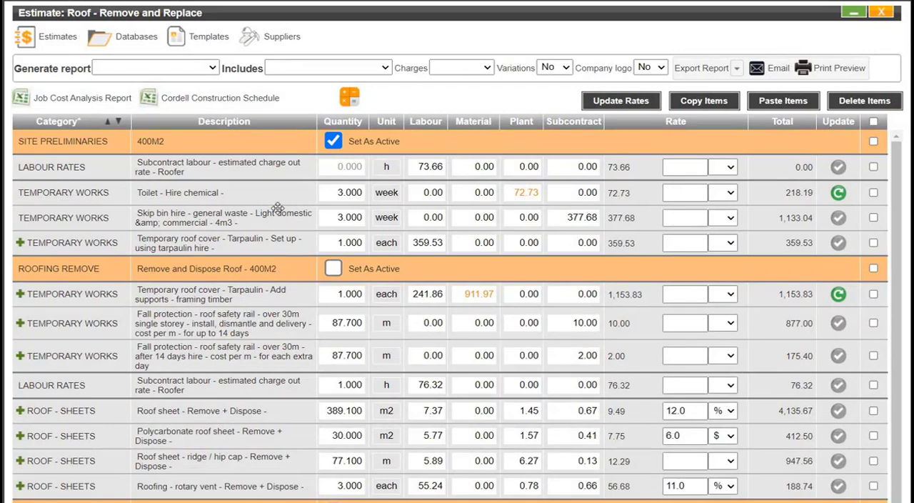
# - Examine the work area headings and price lines of the Roof - Remove and Replace estimate, and close the estimate New
pyautogui.scroll(-1, 277, 207)
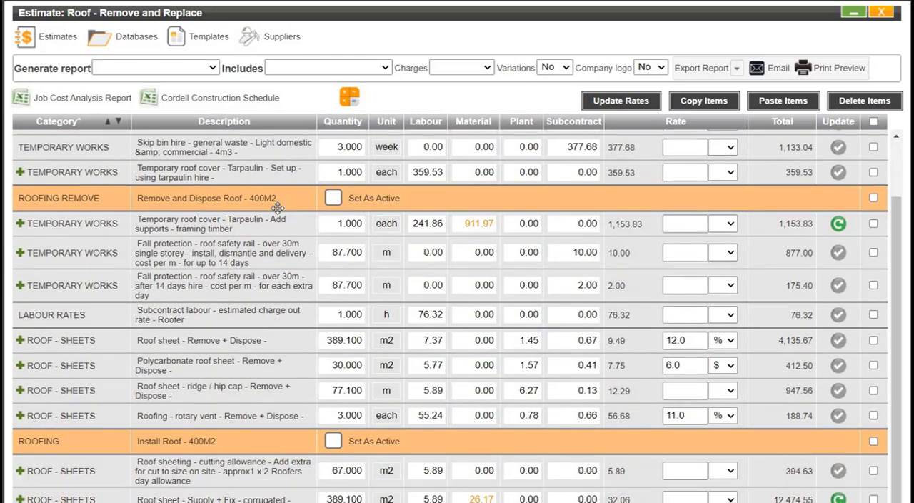
pyautogui.scroll(-3, 277, 207)
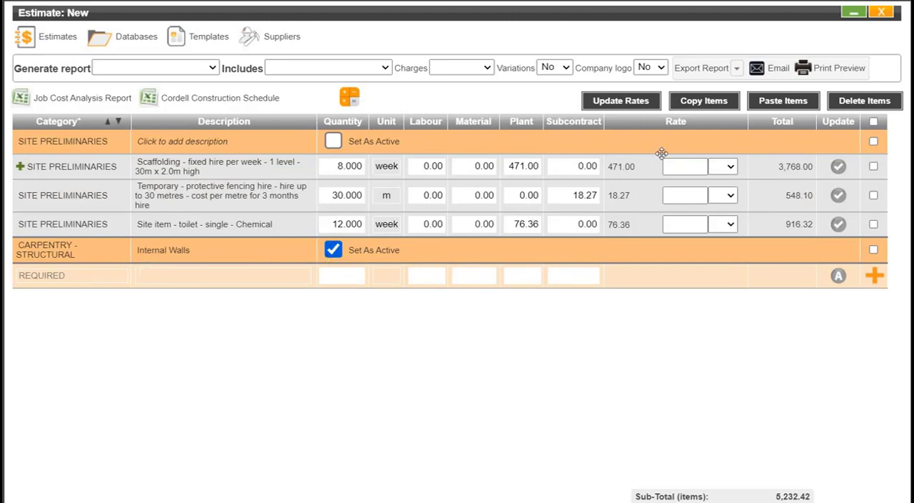
pyautogui.click(883, 17)
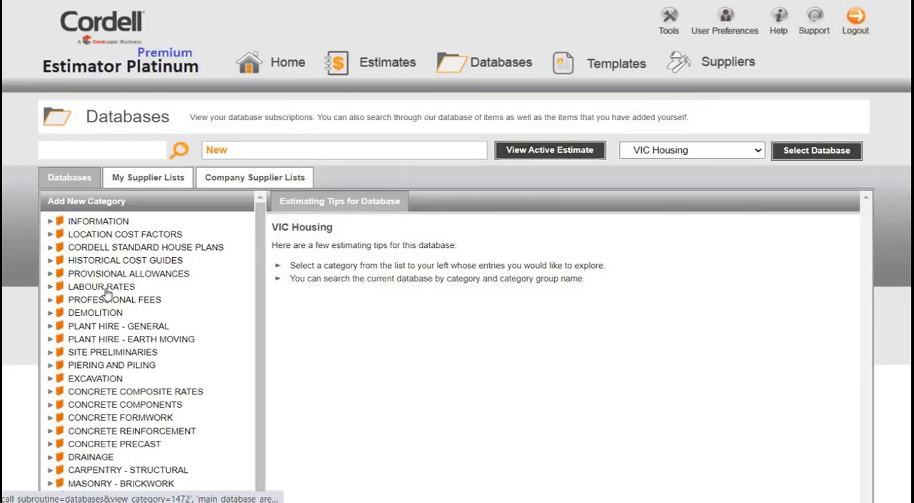
# - Add the Carpenter/Joiner subcontract labour rate from the VIC Housing LABOUR RATES category to the active estimate
pyautogui.click(103, 287)
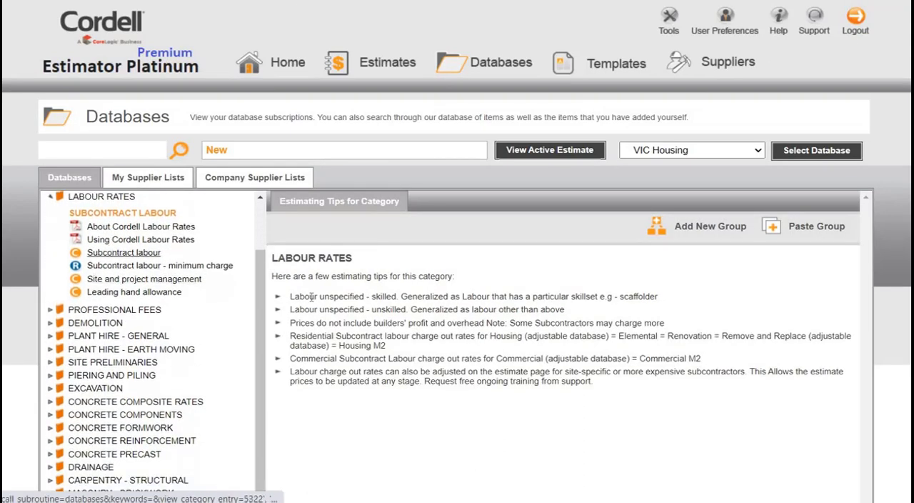
pyautogui.click(113, 253)
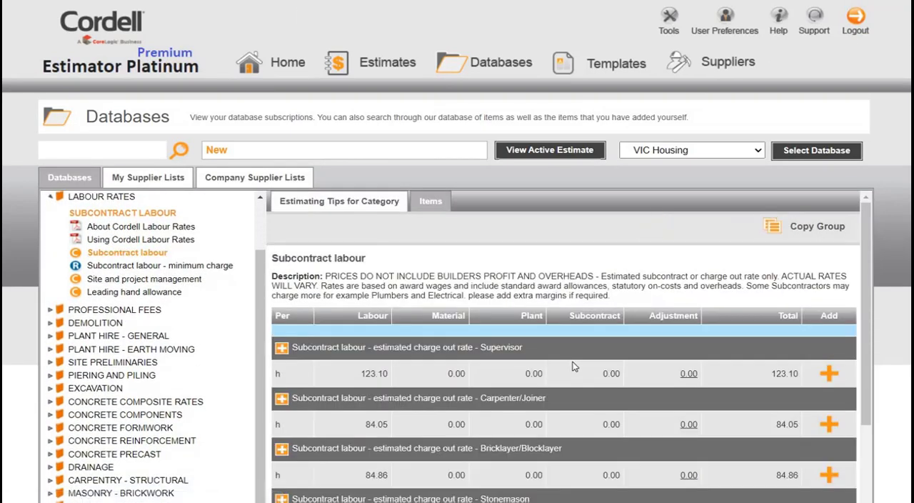
pyautogui.scroll(-1, 571, 367)
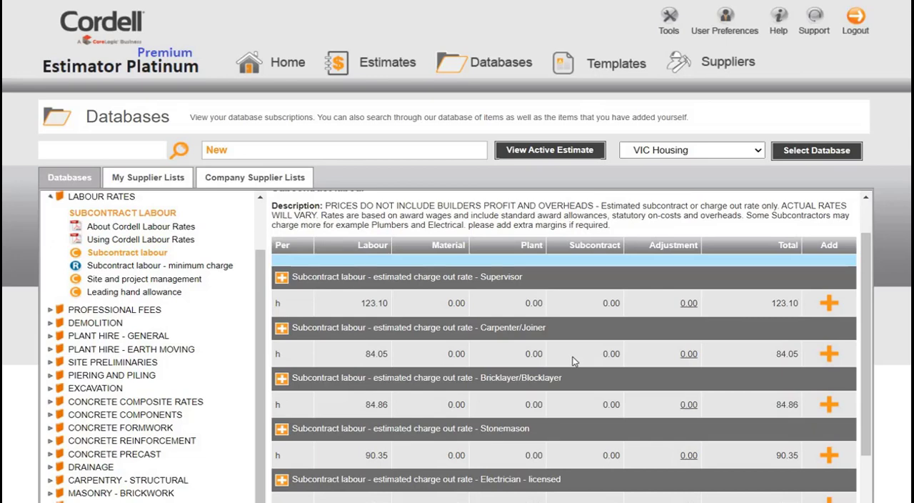
pyautogui.click(828, 354)
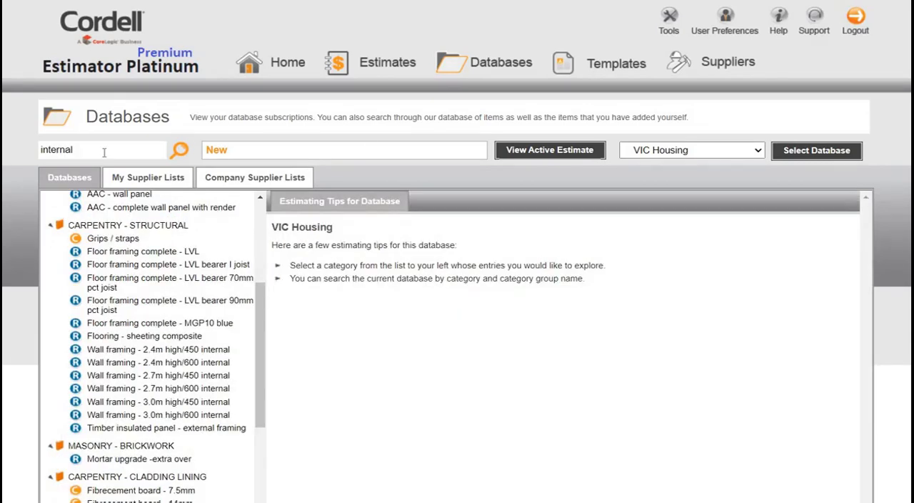
# - Reload the full VIC Housing database without the search term, and view the Framing pine - MGP10 items under CARPENTRY - STRUCTURAL
pyautogui.click(104, 152)
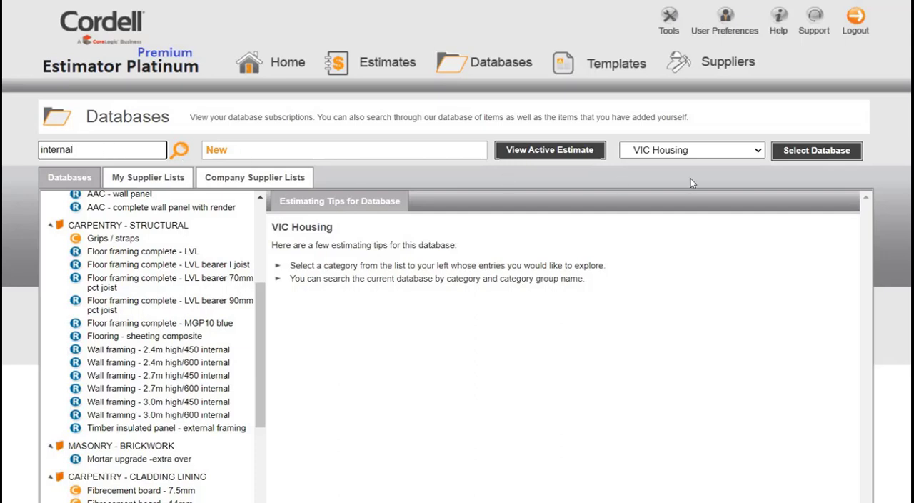
pyautogui.click(808, 157)
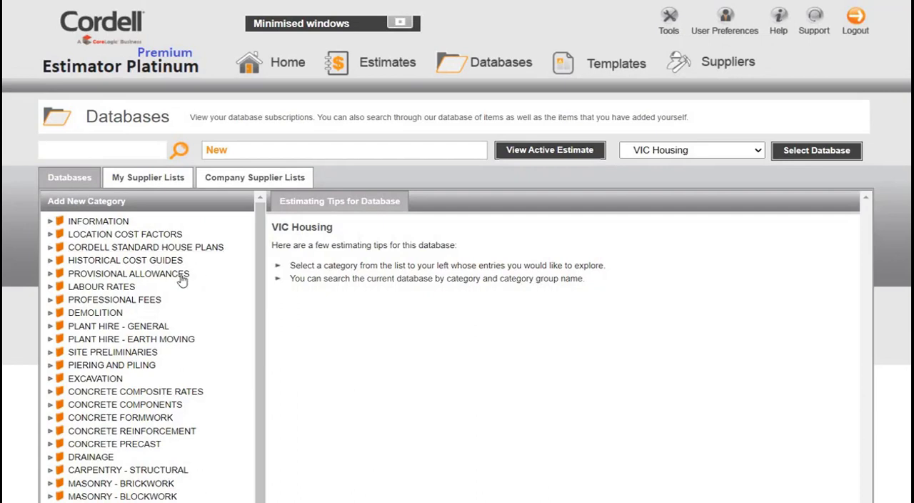
pyautogui.scroll(-4, 167, 322)
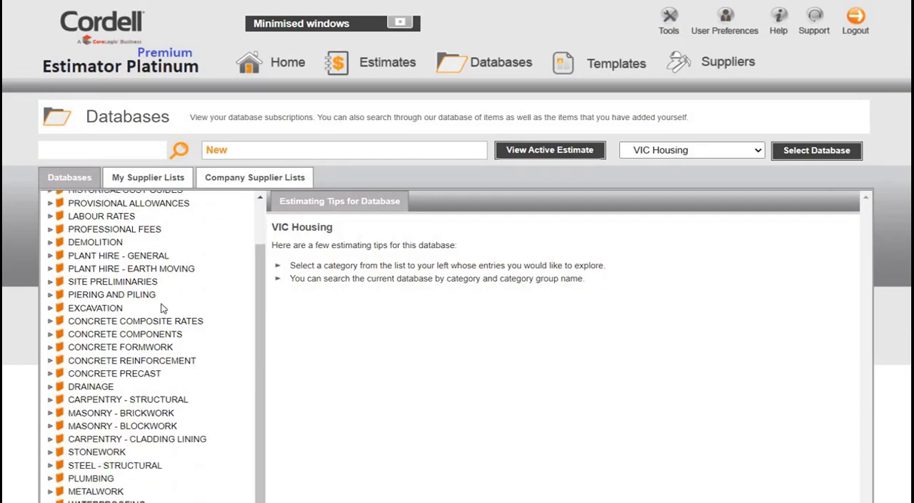
pyautogui.click(147, 330)
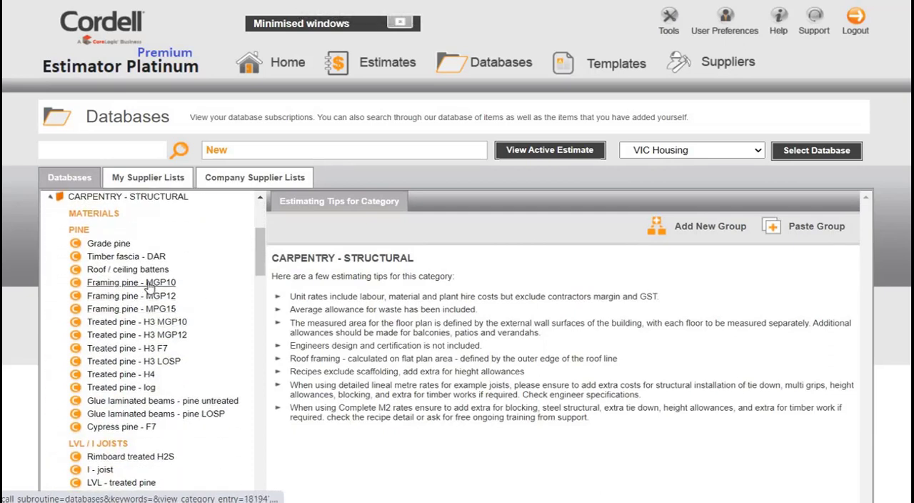
pyautogui.click(149, 282)
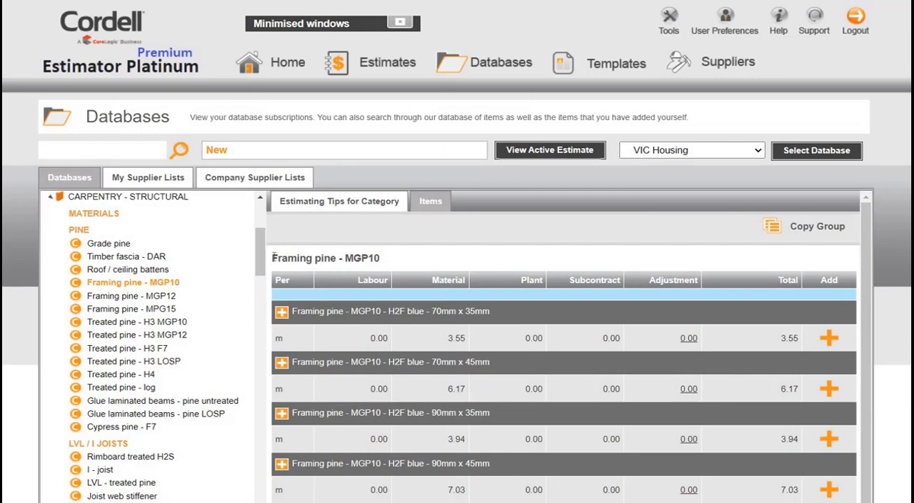
# - Add the Wall framing - 2.4m high/600 internal - MGP10 blue - 90mm x 45mm recipe from INTERNAL WALLS to the active estimate
pyautogui.scroll(-6, 261, 336)
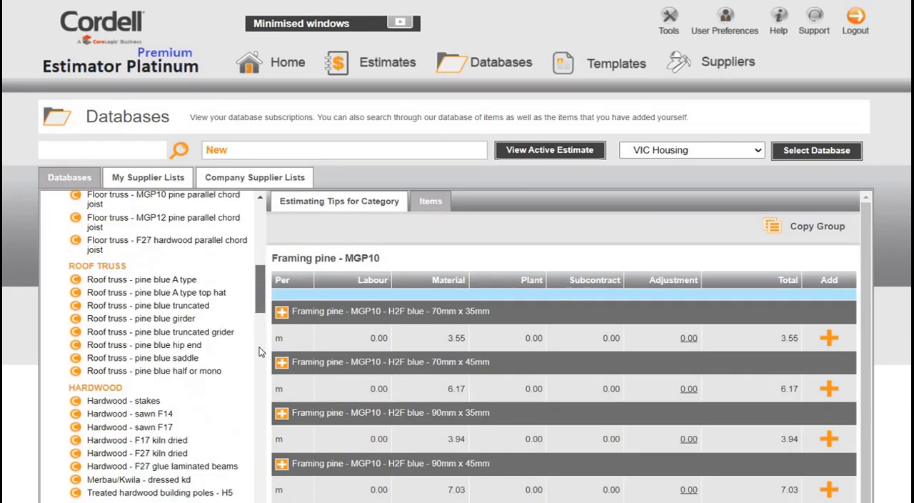
pyautogui.scroll(-10, 260, 352)
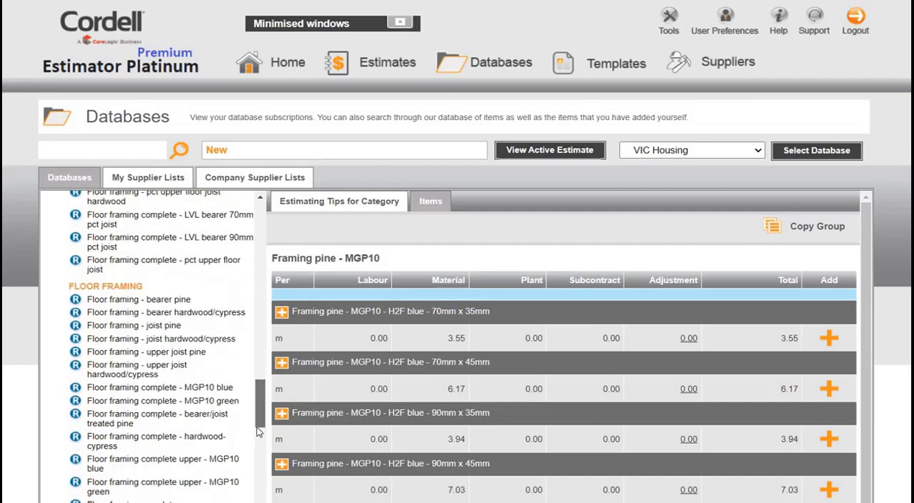
pyautogui.moveTo(257, 431); pyautogui.dragTo(262, 472)
pyautogui.scroll(-3, 212, 423)
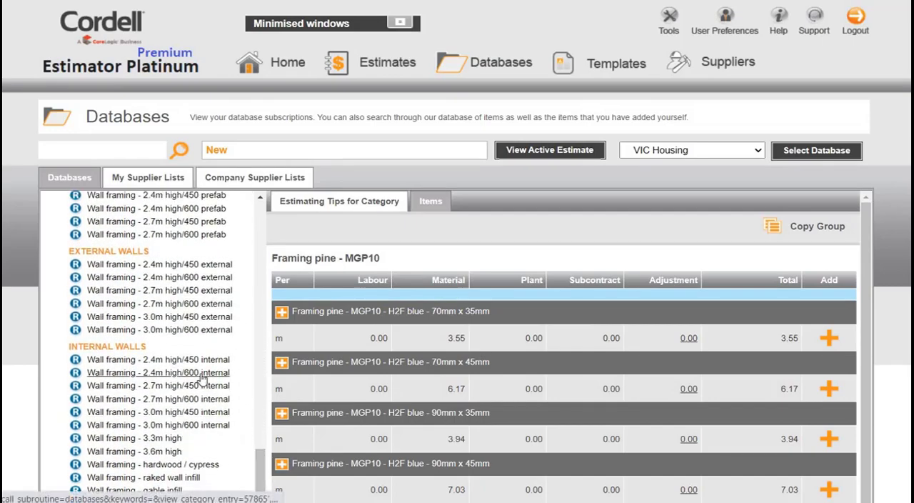
pyautogui.click(202, 379)
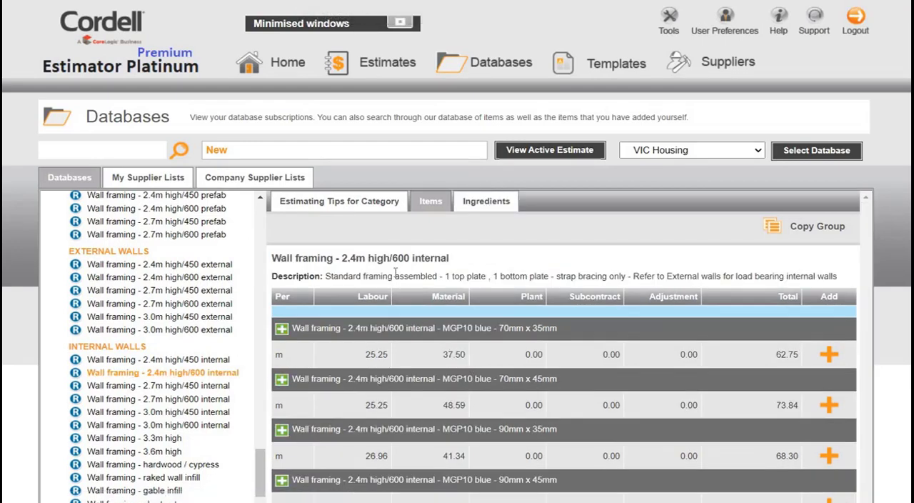
pyautogui.scroll(-2, 471, 309)
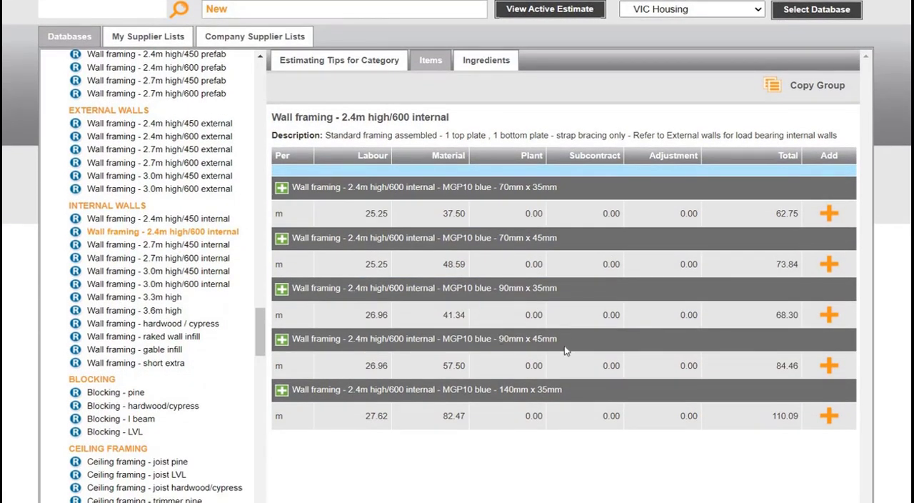
pyautogui.click(830, 366)
# - Examine the ingredients of the 2.4m high/600 internal wall framing recipe in MGP10 blue, 90mm x 45mm
pyautogui.click(282, 340)
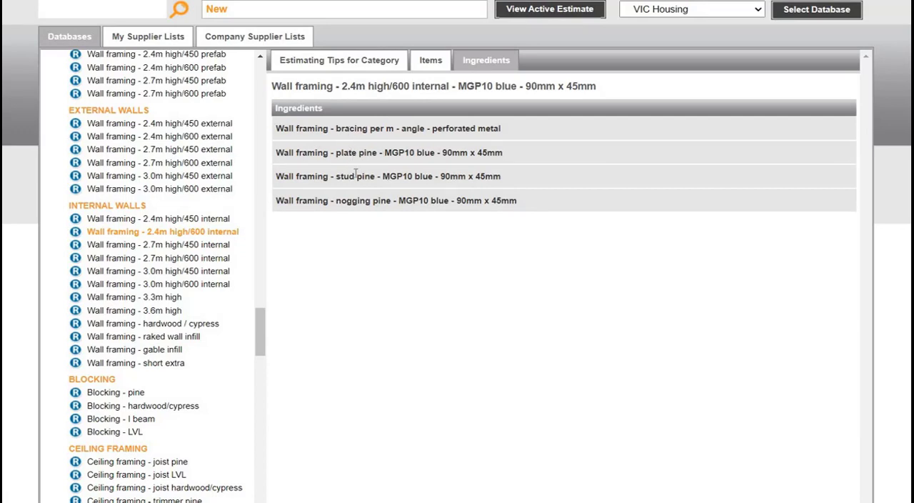
pyautogui.click(431, 60)
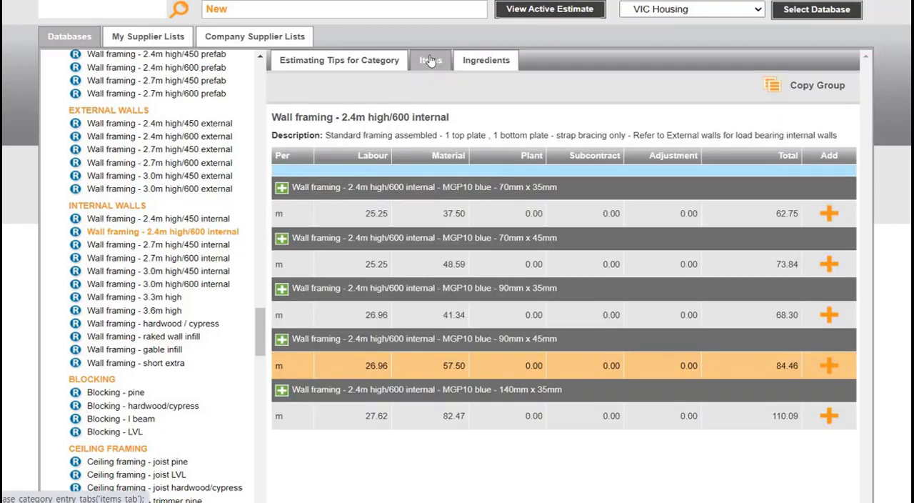
pyautogui.click(282, 340)
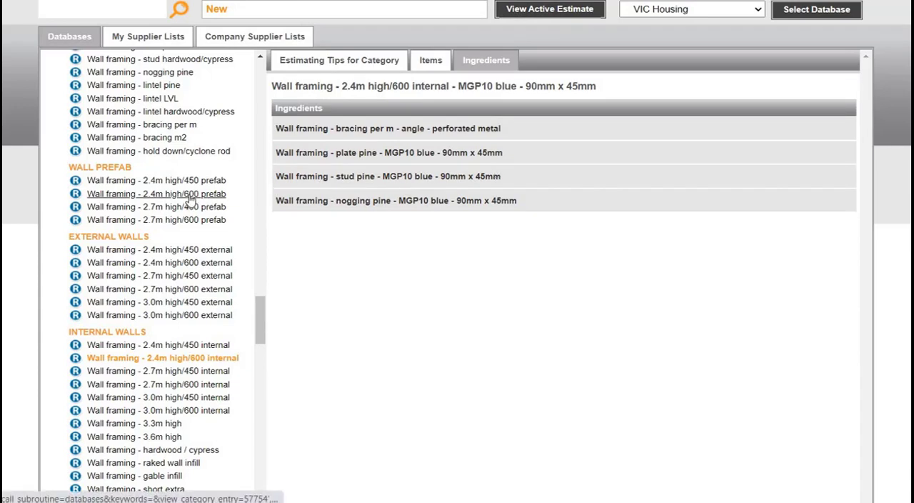
# - Examine the ingredients of the Wall framing - stud pine - MGP10 blue - 90mm x 45mm recipe, and return to its item list
pyautogui.scroll(1, 171, 135)
pyautogui.click(165, 118)
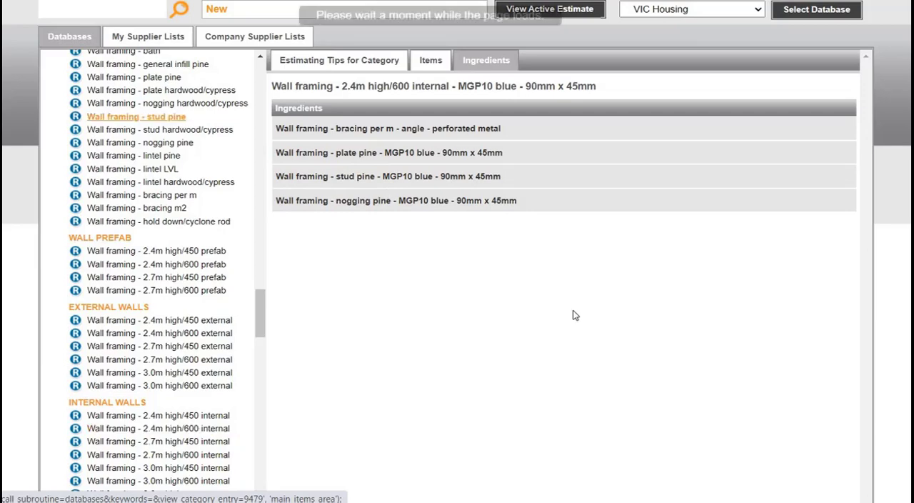
pyautogui.scroll(-3, 579, 328)
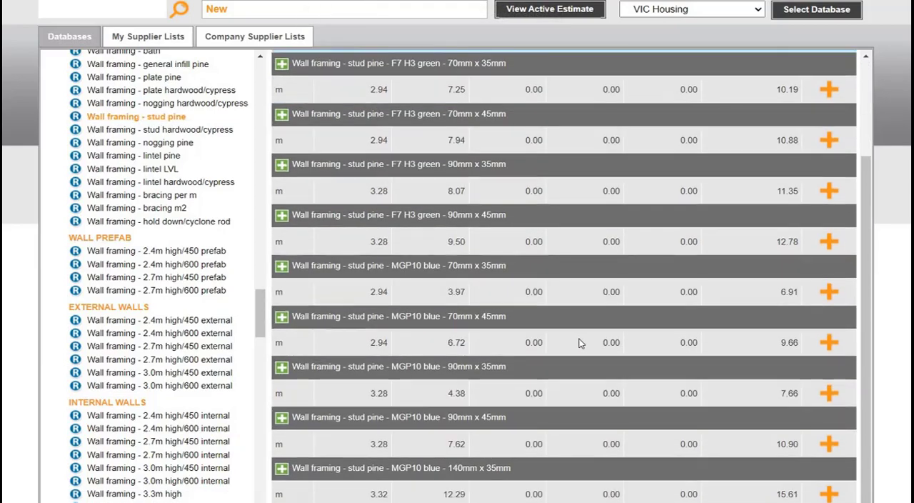
pyautogui.scroll(-2, 579, 343)
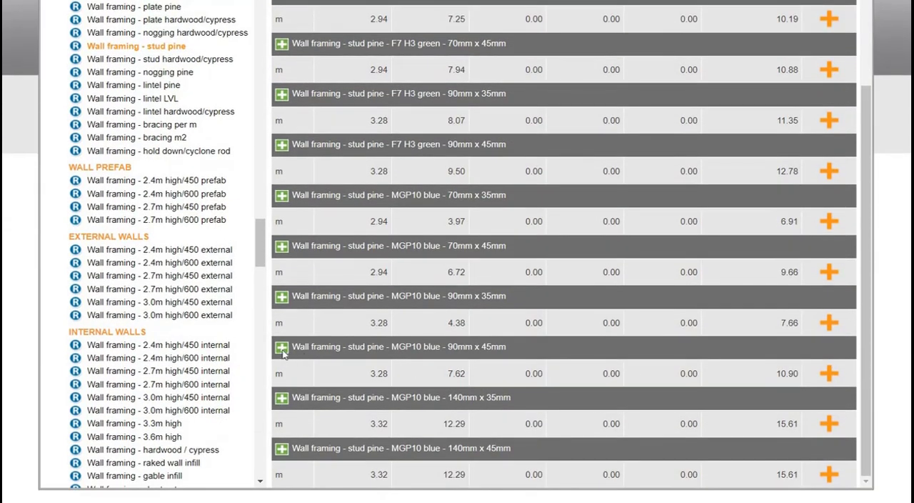
pyautogui.click(330, 337)
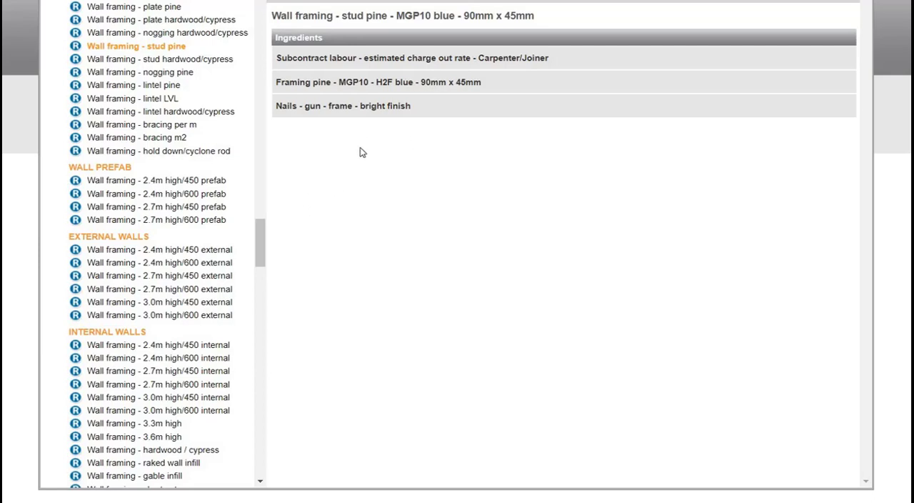
pyautogui.scroll(1, 419, 66)
pyautogui.click(427, 62)
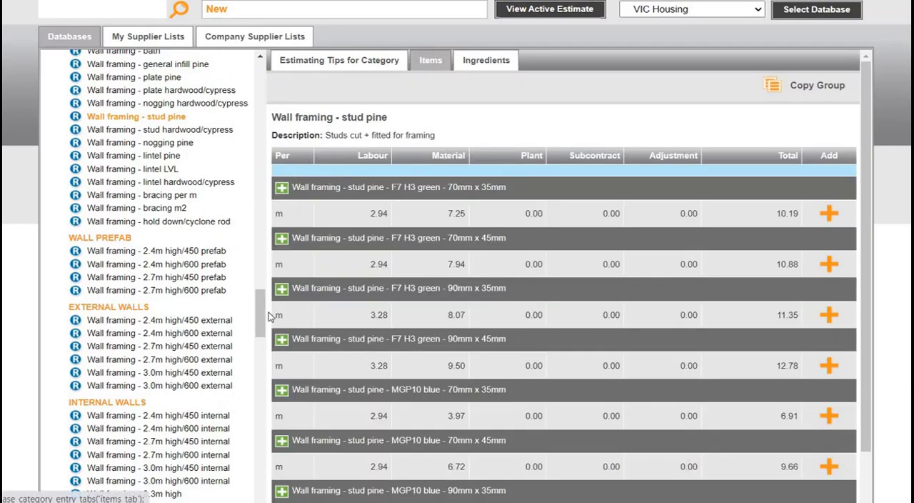
# - Add the Carpenter - height allowances extra for first floor surcharge, based on plan area, to the active estimate
pyautogui.moveTo(259, 288); pyautogui.dragTo(258, 239)
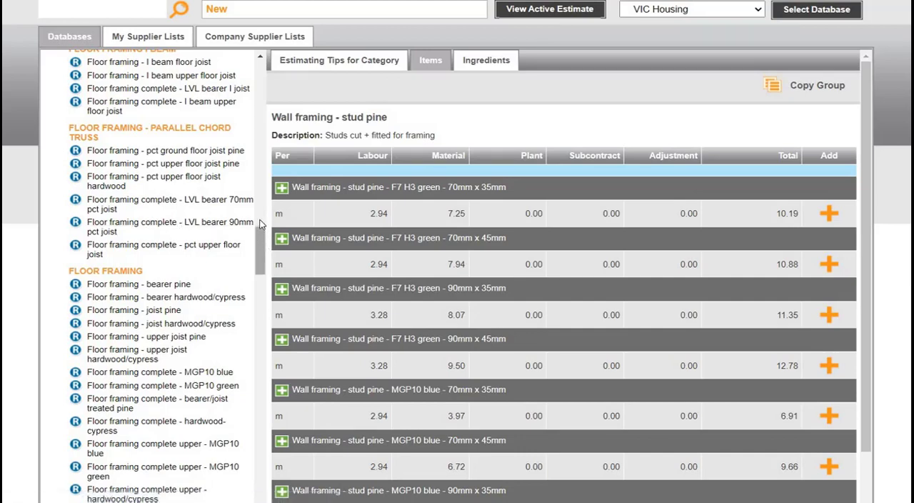
pyautogui.scroll(6, 260, 225)
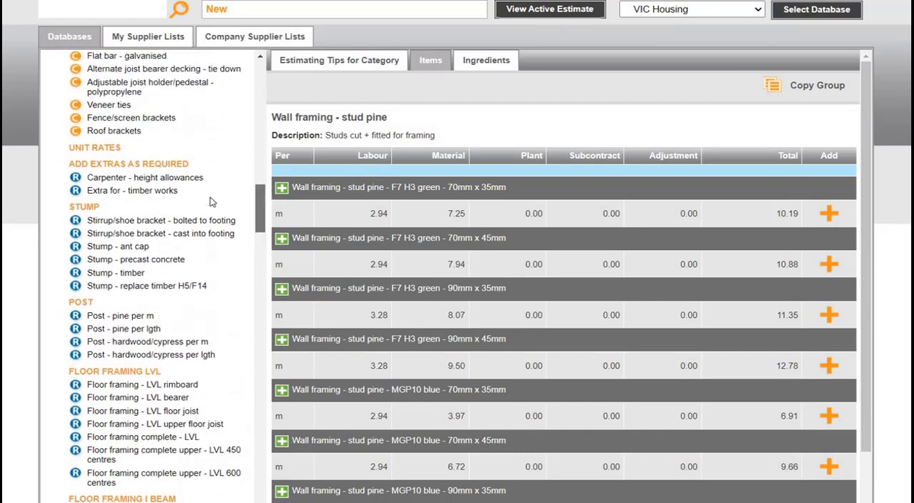
pyautogui.moveTo(210, 198); pyautogui.dragTo(183, 196)
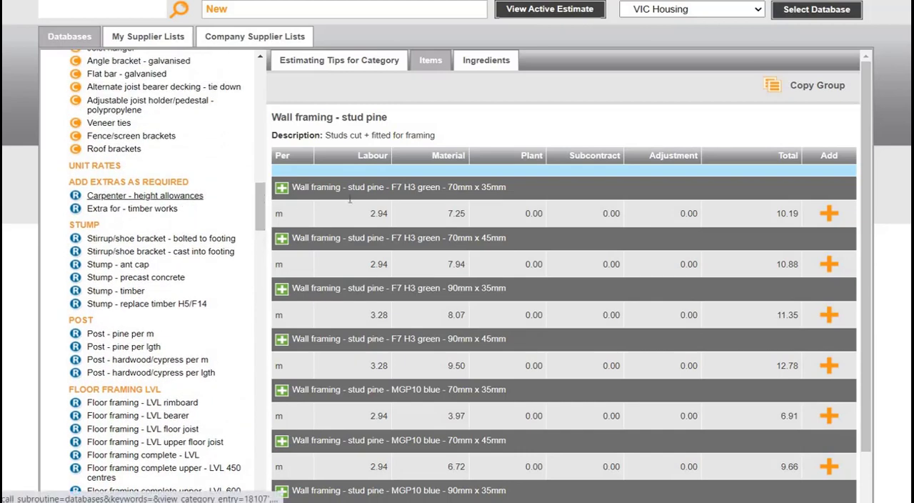
pyautogui.click(145, 195)
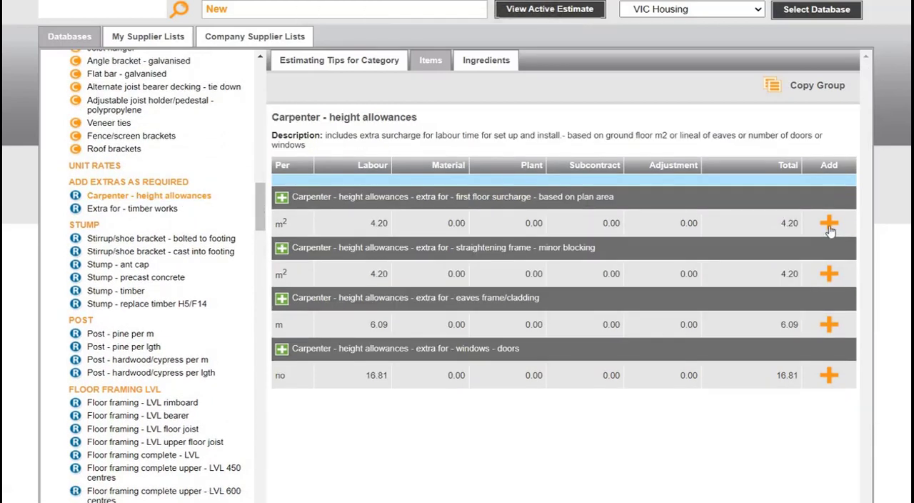
pyautogui.click(829, 225)
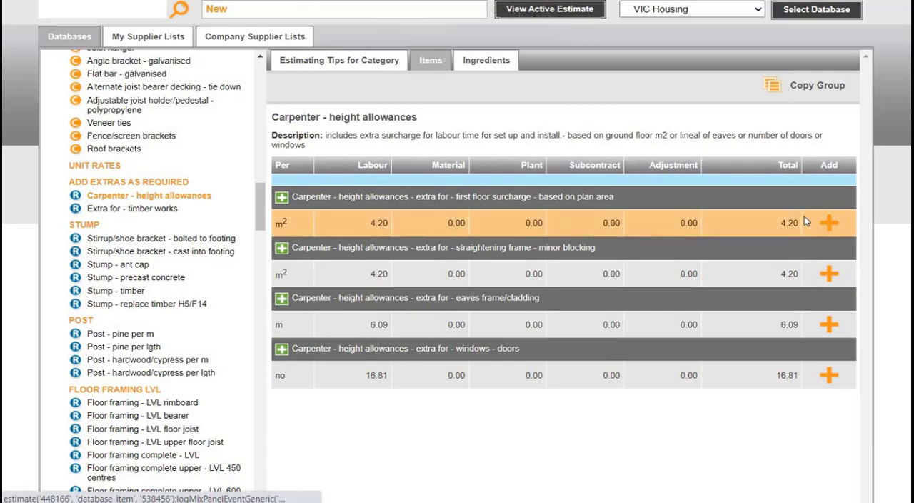
# - In the active estimate, set the internal wall framing quantity to 100 m and the carpenter height allowances quantity to 70 m2
pyautogui.scroll(1, 550, 92)
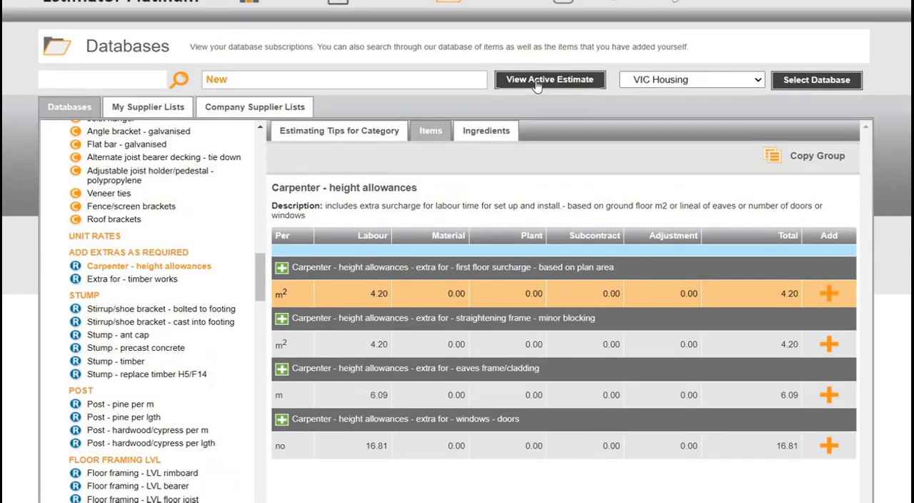
pyautogui.click(537, 82)
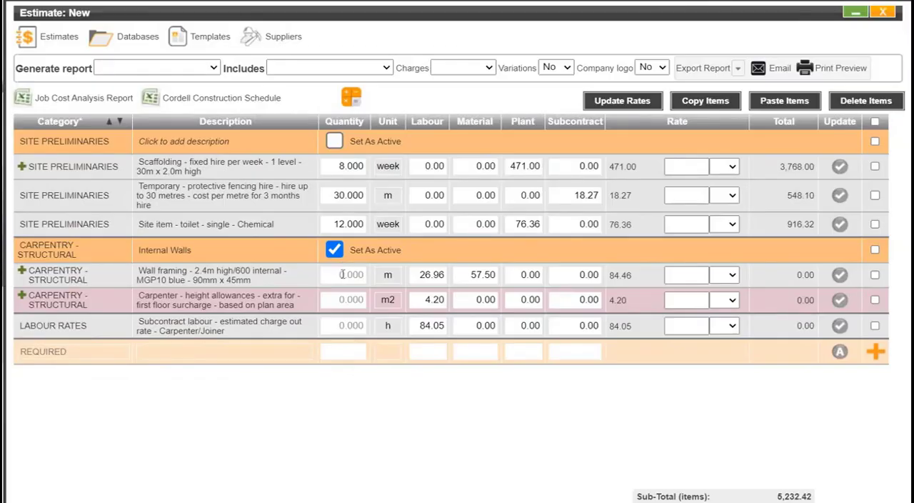
pyautogui.click(343, 277)
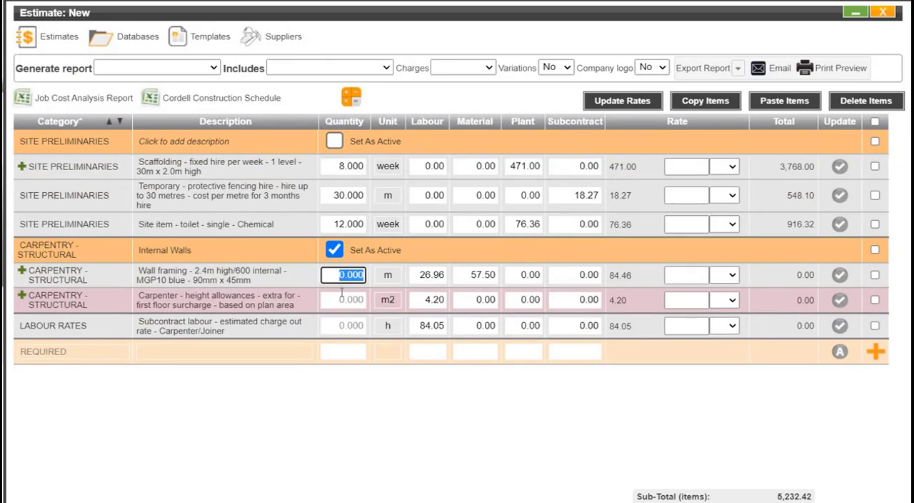
pyautogui.click(425, 326)
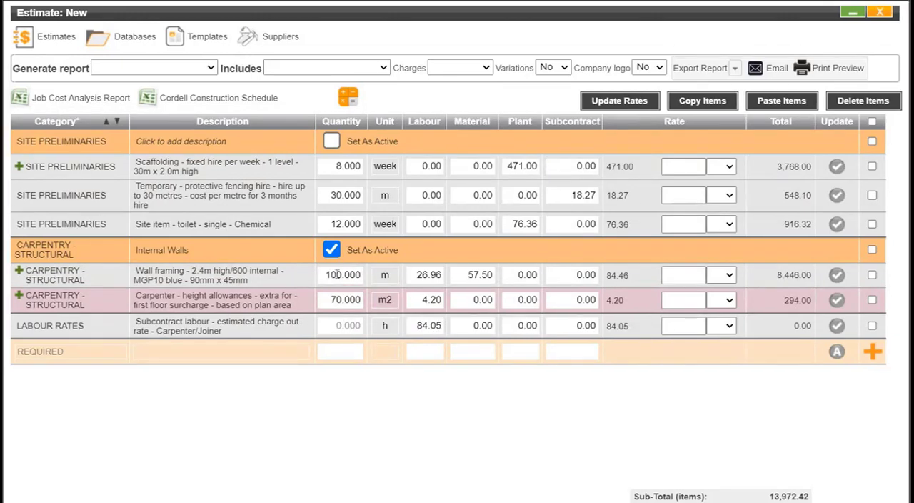
pyautogui.click(344, 275)
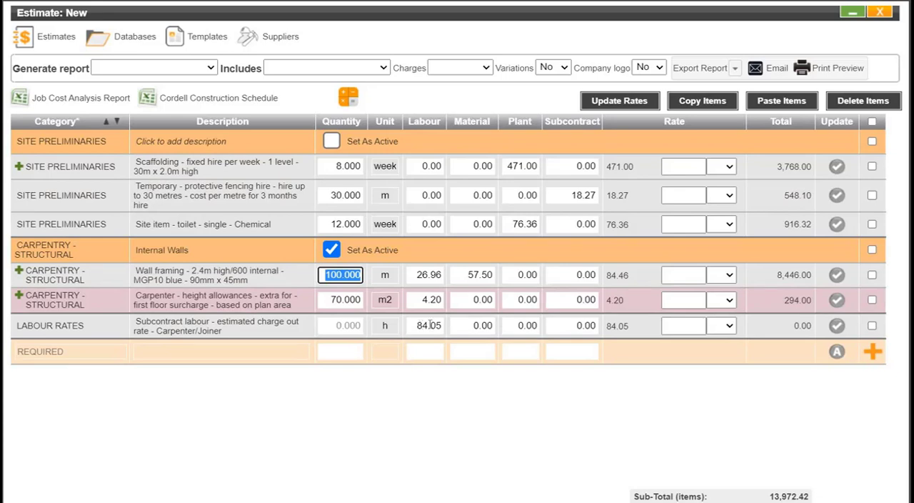
# - Apply a 7% rate adjustment to the 2.4m high/600 internal wall framing line
pyautogui.click(723, 279)
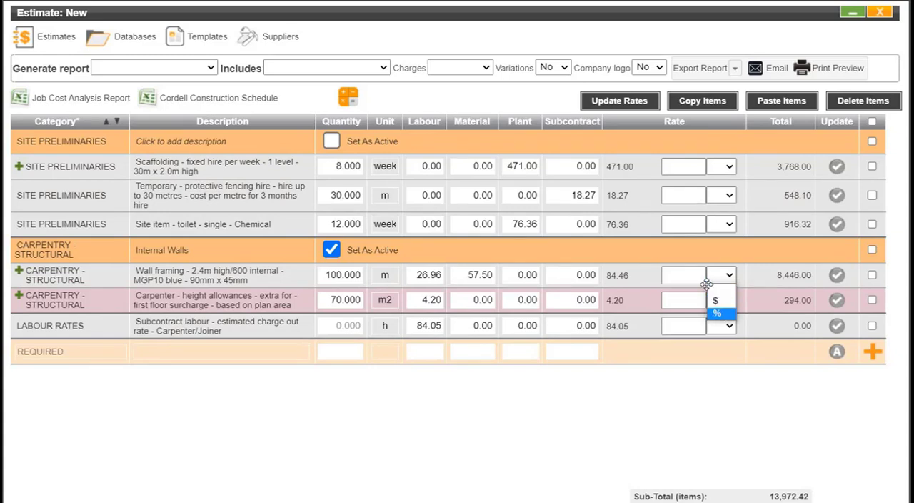
pyautogui.click(717, 313)
pyautogui.click(697, 272)
pyautogui.click(697, 271)
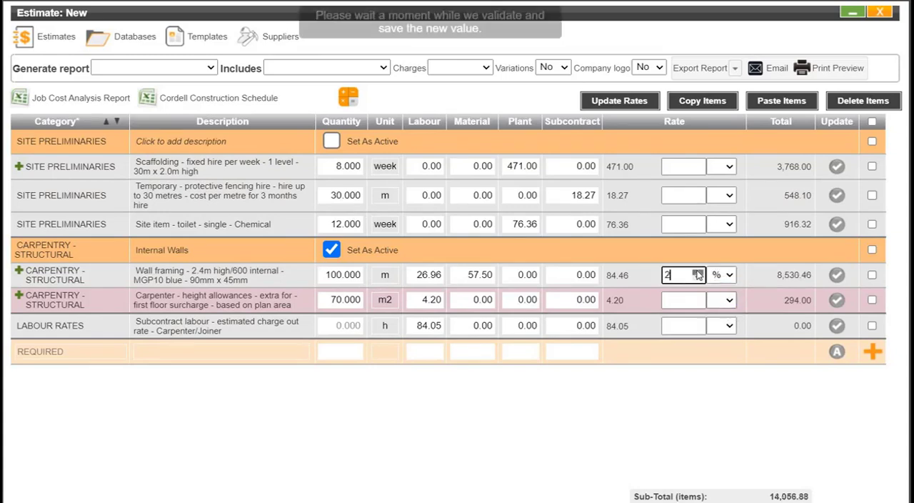
pyautogui.click(697, 272)
pyautogui.click(697, 272)
pyautogui.click(697, 272)
pyautogui.click(698, 272)
pyautogui.click(698, 272)
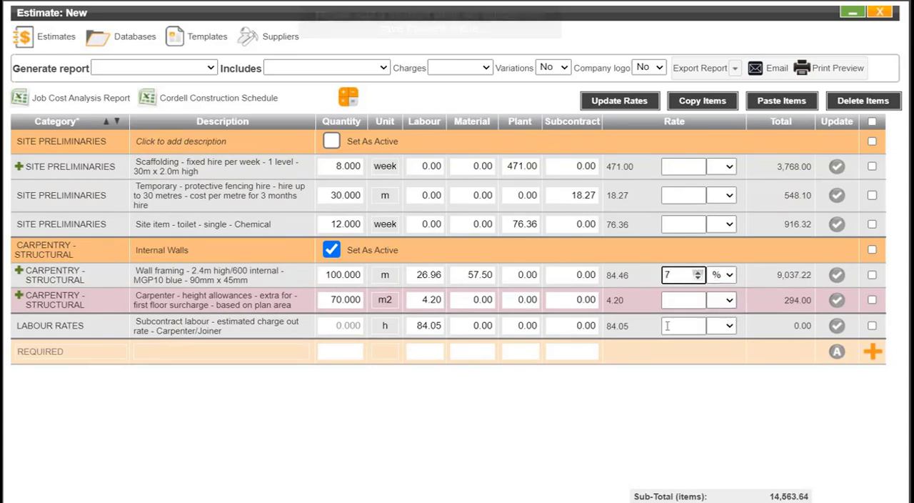
# - Review the estimate's item subtotal, added charges and variations section, and close the estimate
pyautogui.scroll(-1, 571, 348)
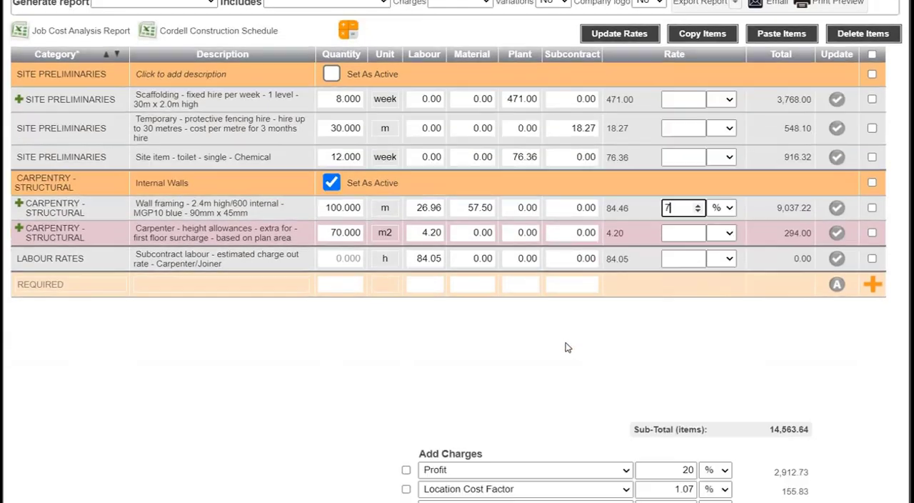
pyautogui.scroll(-2, 568, 347)
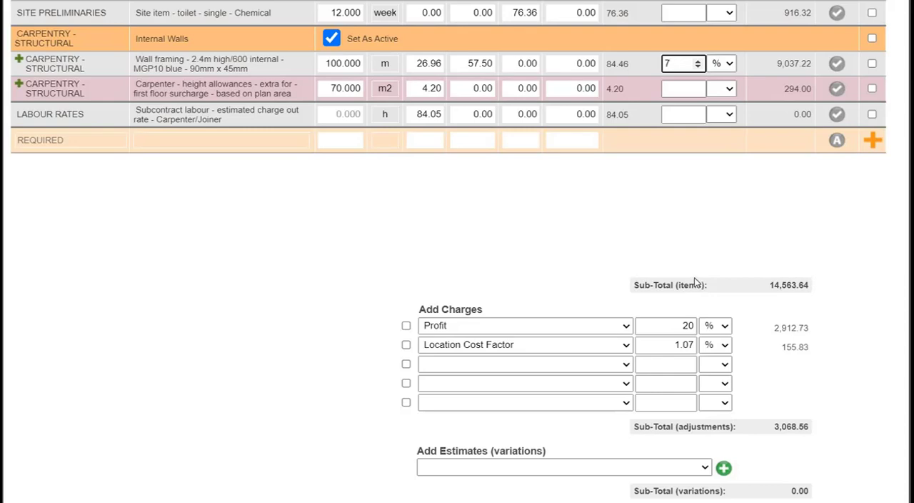
pyautogui.scroll(3, 830, 74)
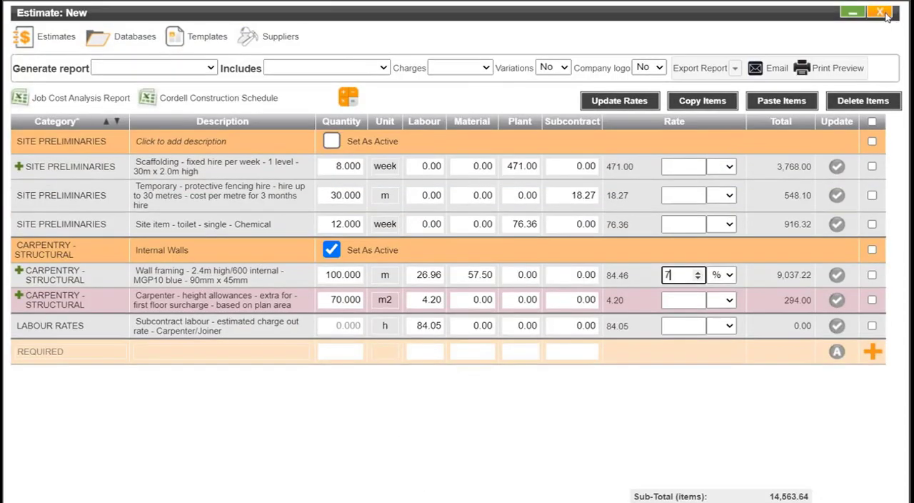
pyautogui.click(889, 12)
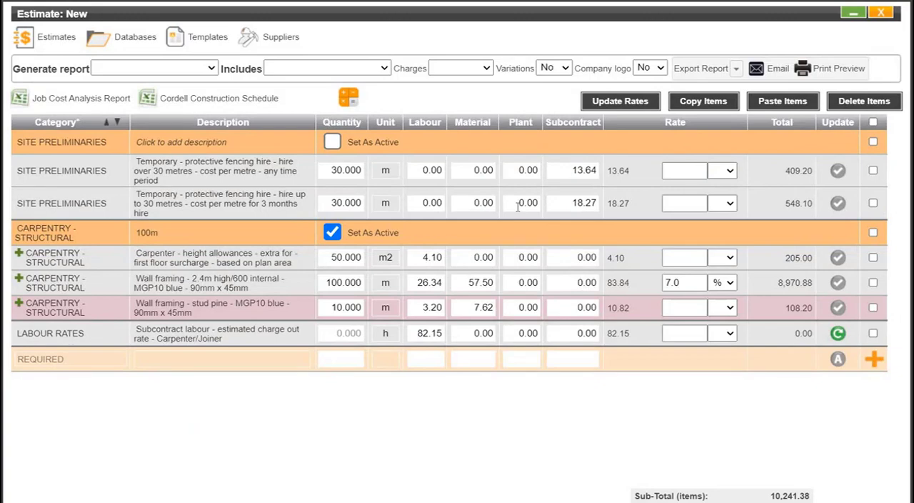
# - Lock the rate of the 2.4m high/600 internal wall framing line and select all the estimate's items
pyautogui.click(837, 283)
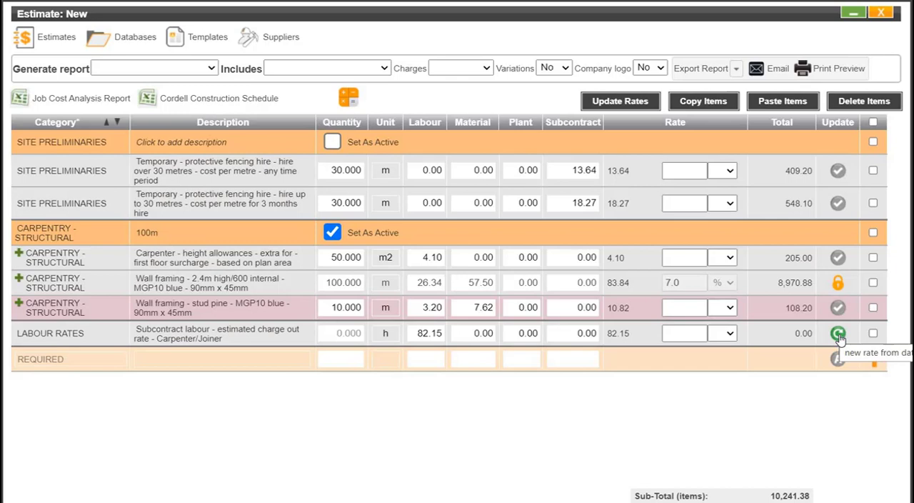
pyautogui.click(872, 203)
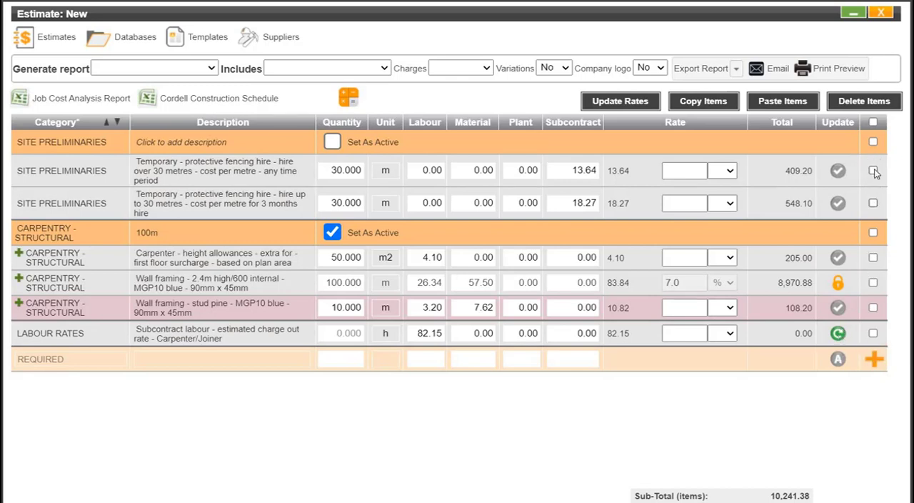
pyautogui.click(873, 122)
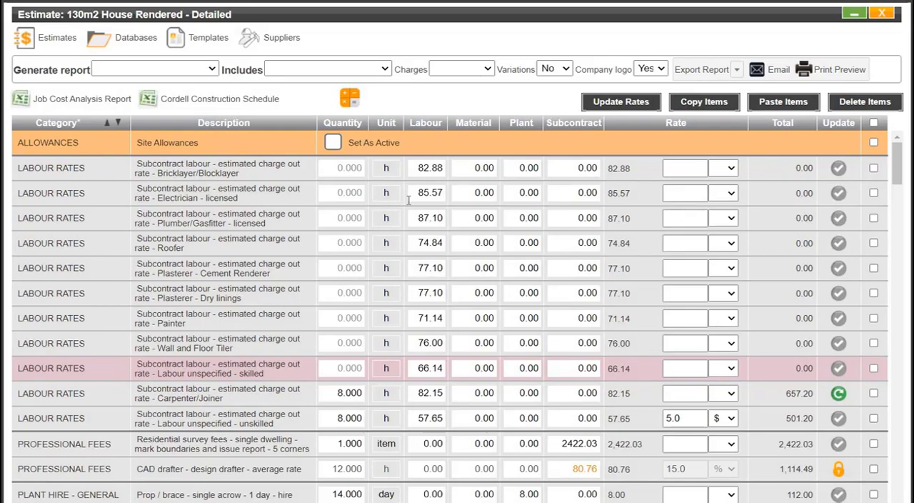
# - Set up the 130m2 House Rendered - Detailed report as Client's Details(With Recipe Detail), including Non-Grouped-Work Area, with charges within
pyautogui.scroll(-10, 409, 200)
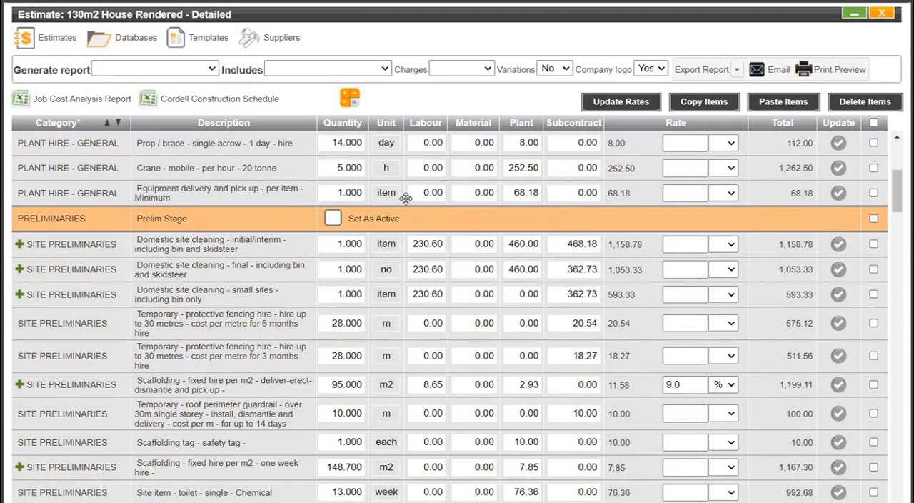
pyautogui.scroll(-1, 377, 192)
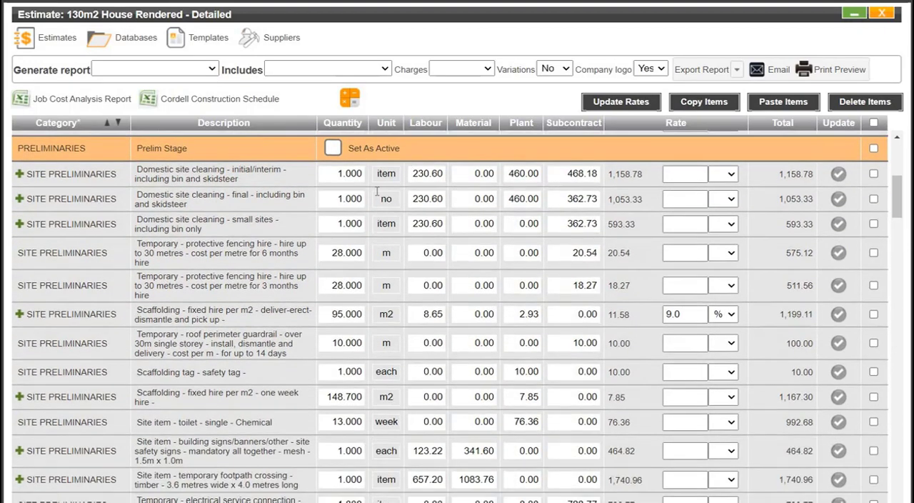
pyautogui.click(211, 69)
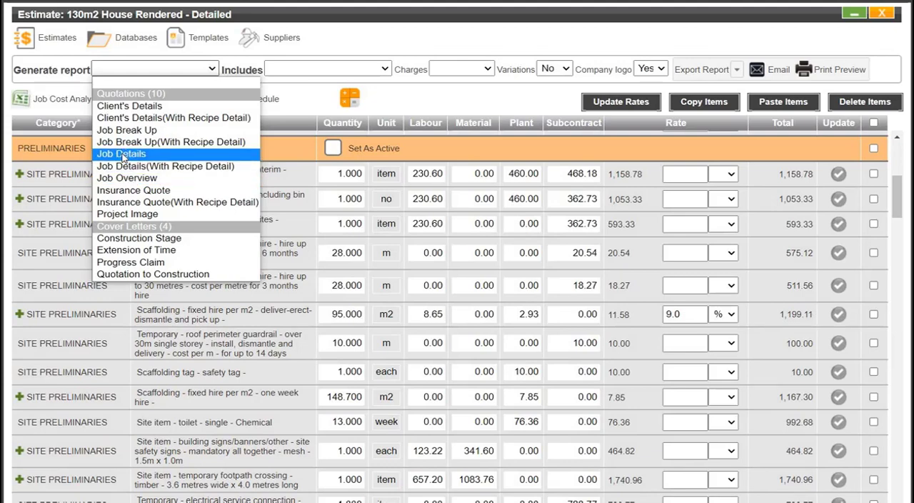
pyautogui.click(142, 119)
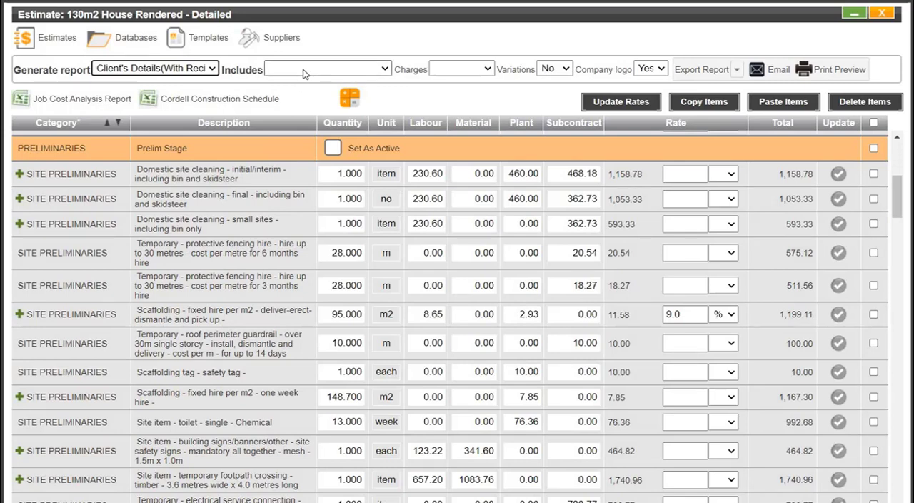
pyautogui.click(304, 71)
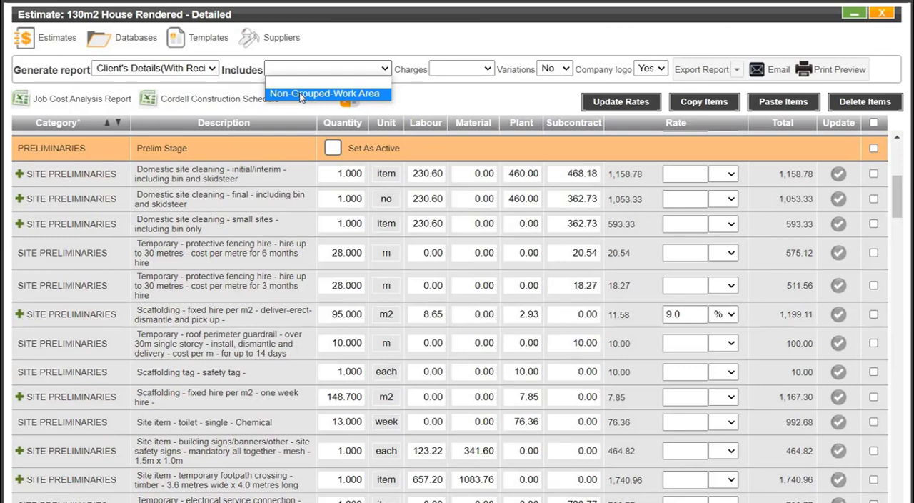
pyautogui.click(300, 94)
pyautogui.click(460, 69)
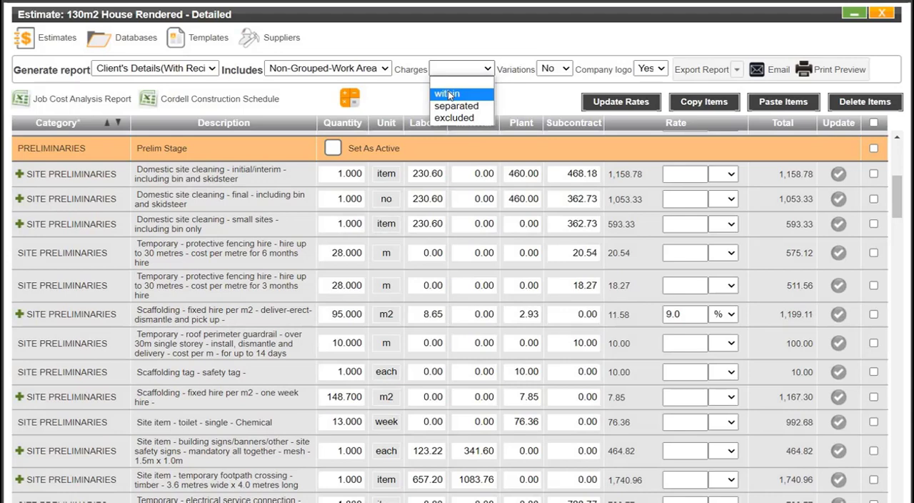
pyautogui.click(489, 90)
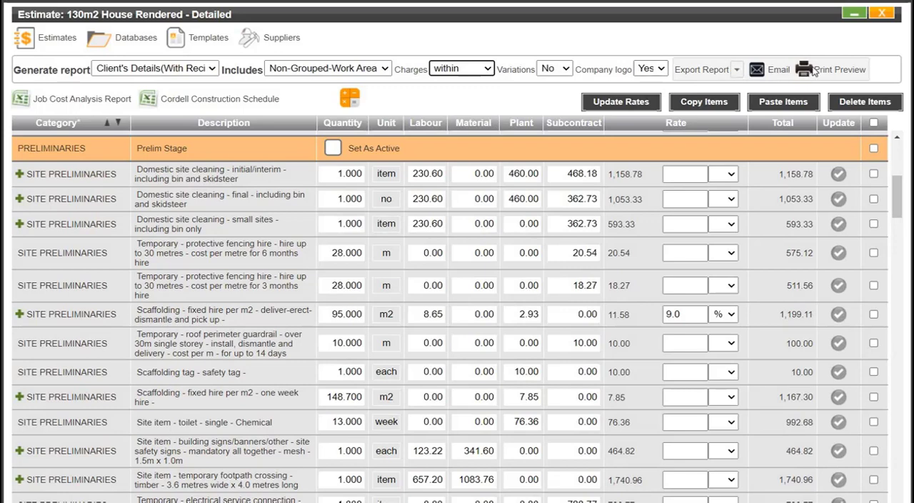
# - Export the report as a PDF and examine its client details, work areas and recipe breakdowns
pyautogui.click(736, 72)
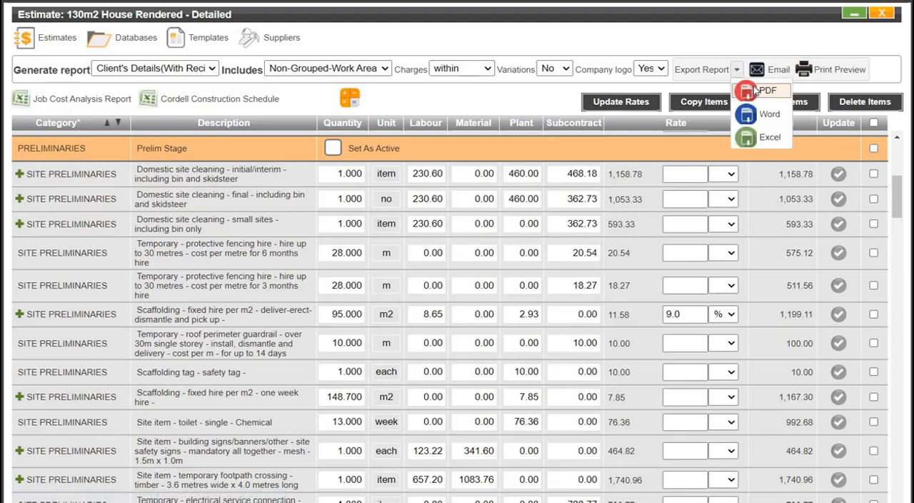
pyautogui.click(754, 91)
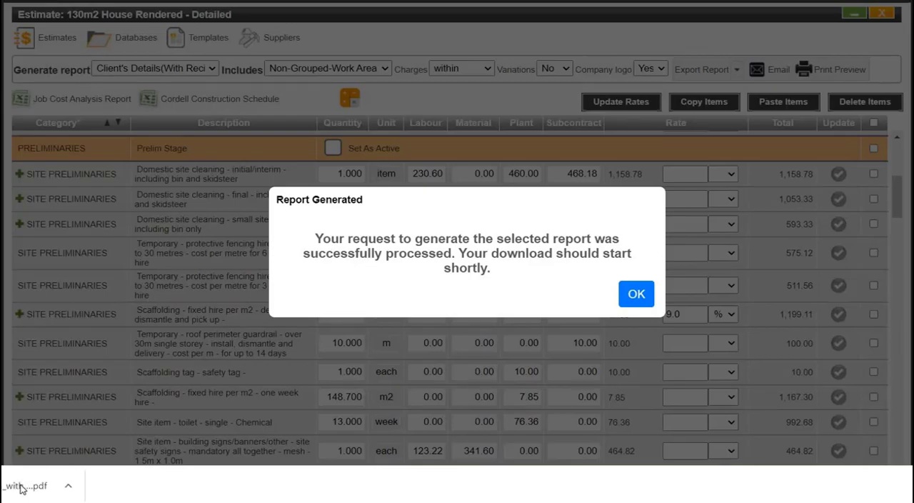
pyautogui.click(21, 488)
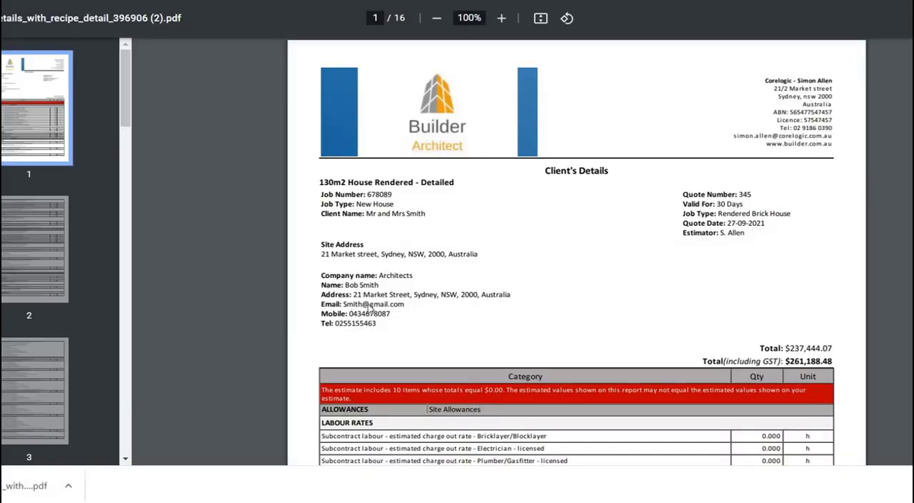
pyautogui.scroll(-1, 371, 311)
pyautogui.scroll(-5, 371, 310)
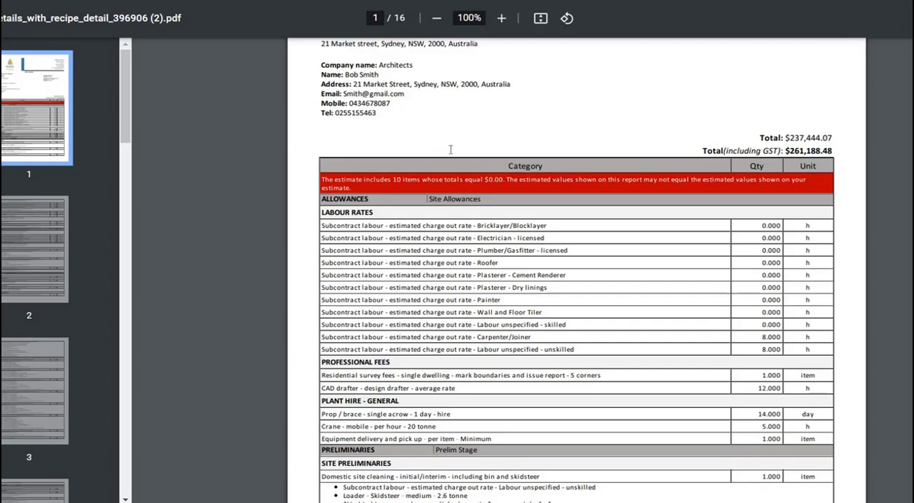
pyautogui.scroll(-5, 450, 149)
pyautogui.scroll(-10, 449, 150)
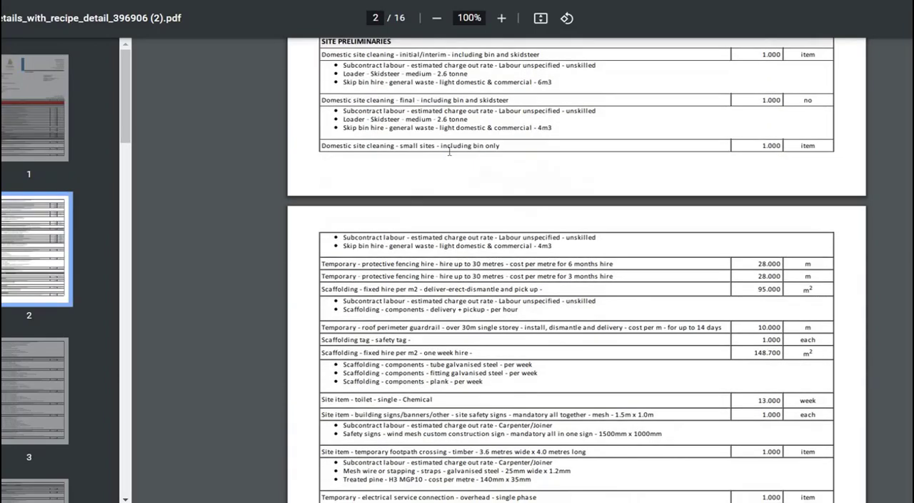
pyautogui.scroll(-10, 449, 153)
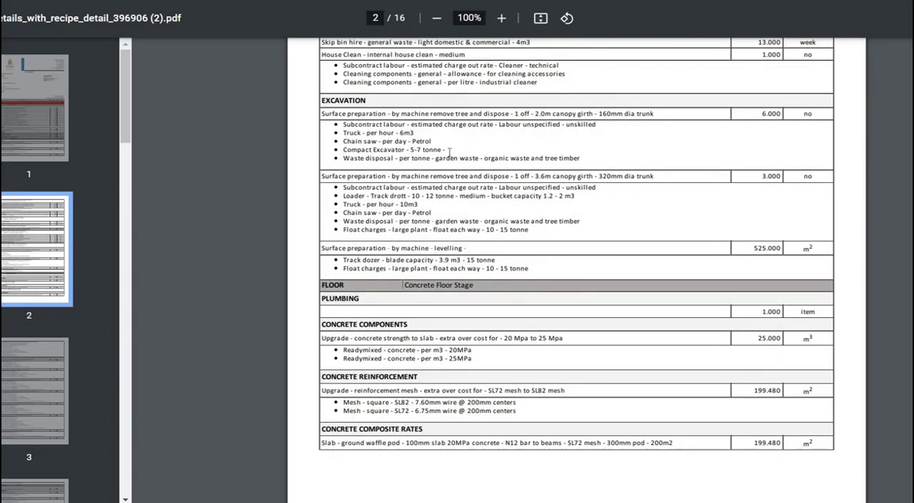
pyautogui.scroll(-9, 450, 157)
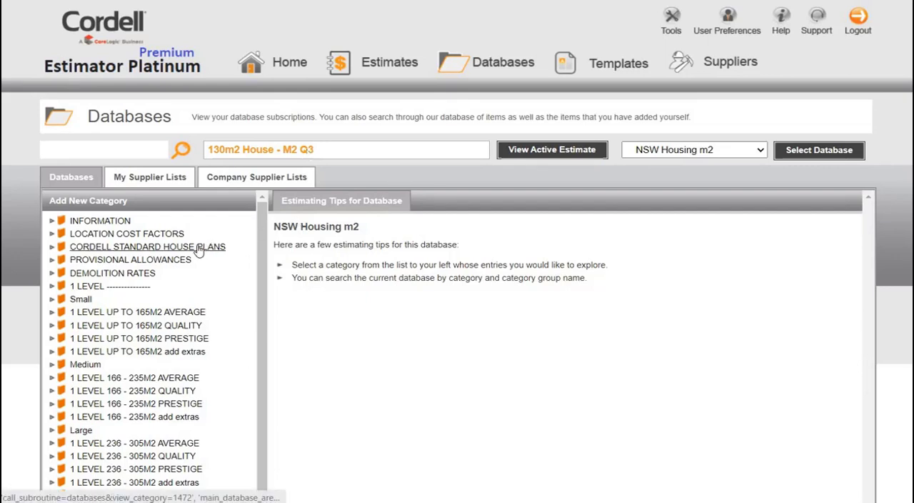
# - Browse the 1 level up to 165M2 quality and add extras categories of the NSW Housing m2 database, and view the active estimate
pyautogui.click(169, 327)
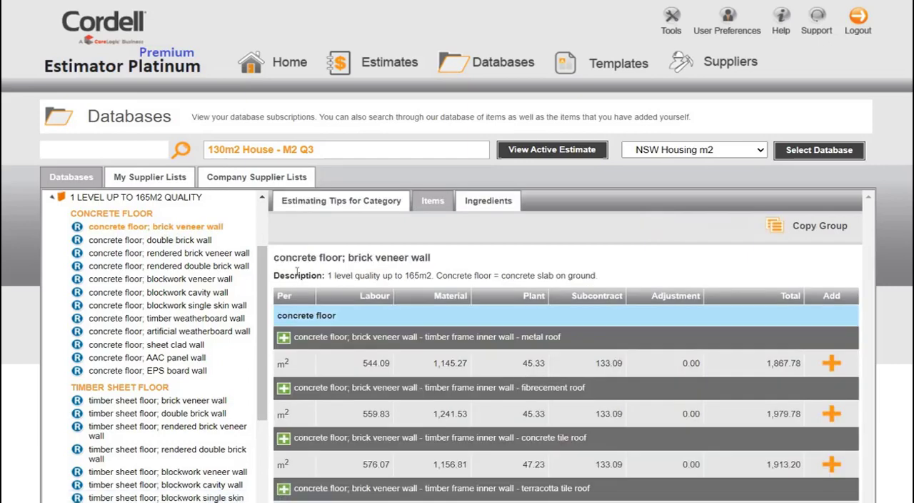
pyautogui.click(158, 202)
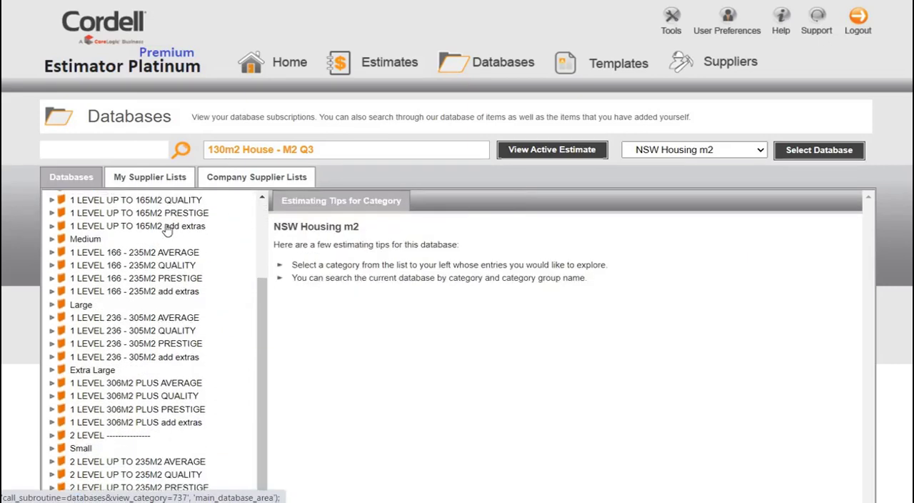
pyautogui.click(166, 226)
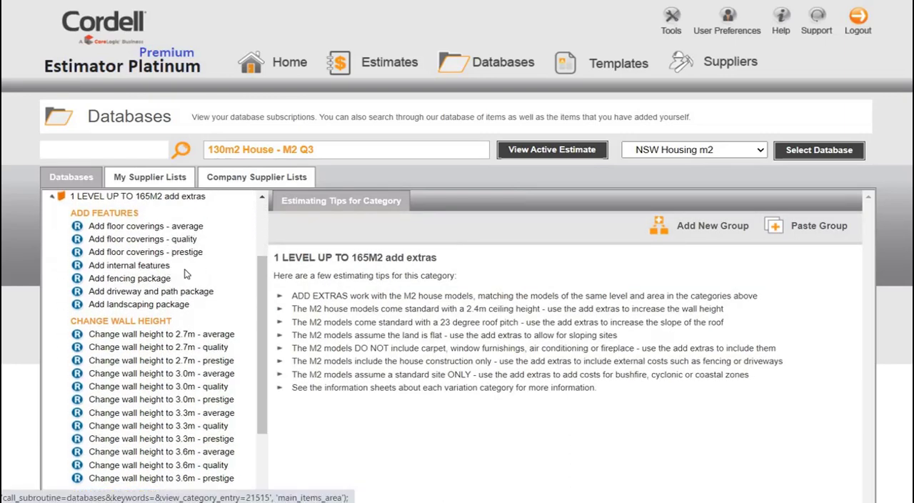
pyautogui.scroll(-5, 186, 274)
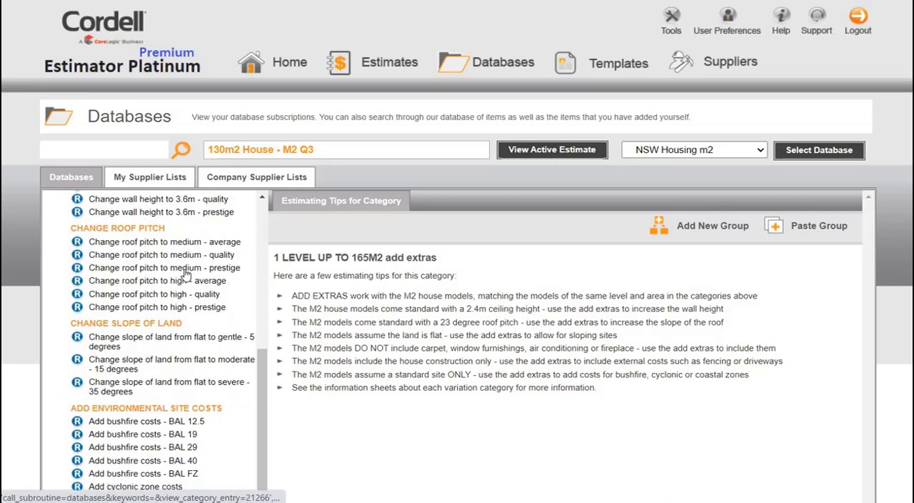
pyautogui.scroll(-3, 186, 273)
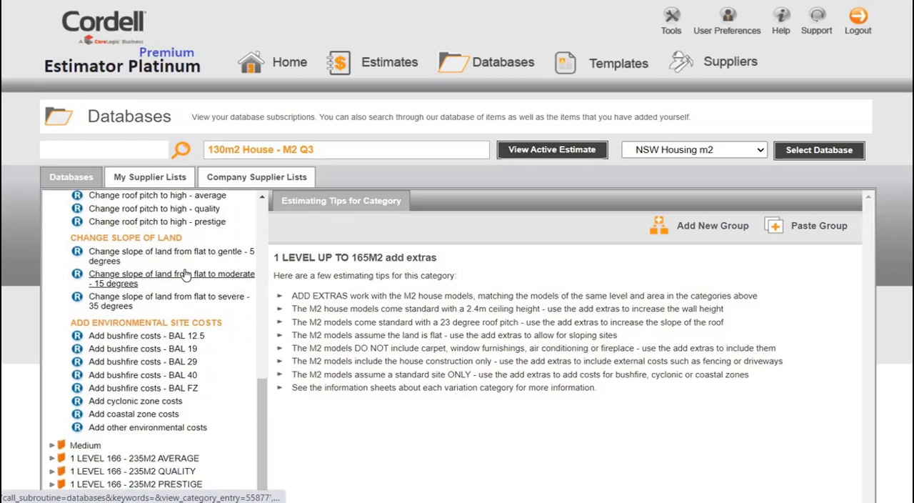
pyautogui.click(530, 151)
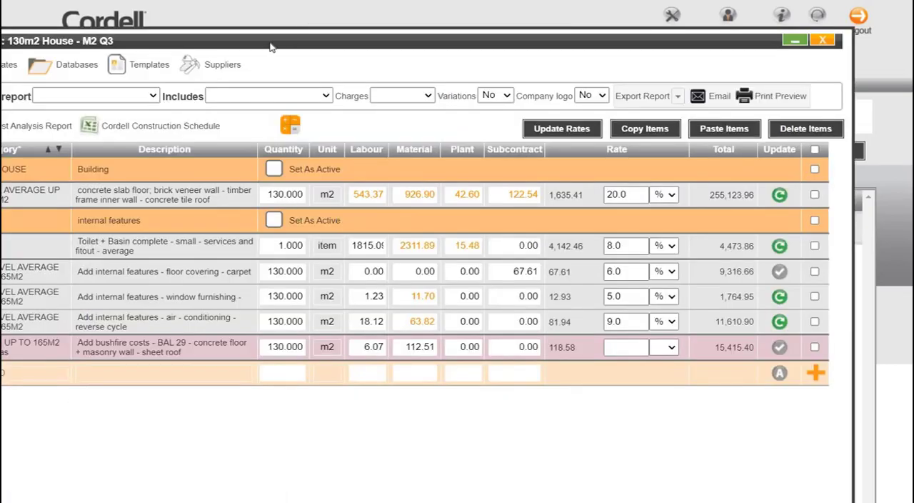
pyautogui.moveTo(270, 47); pyautogui.dragTo(329, 20)
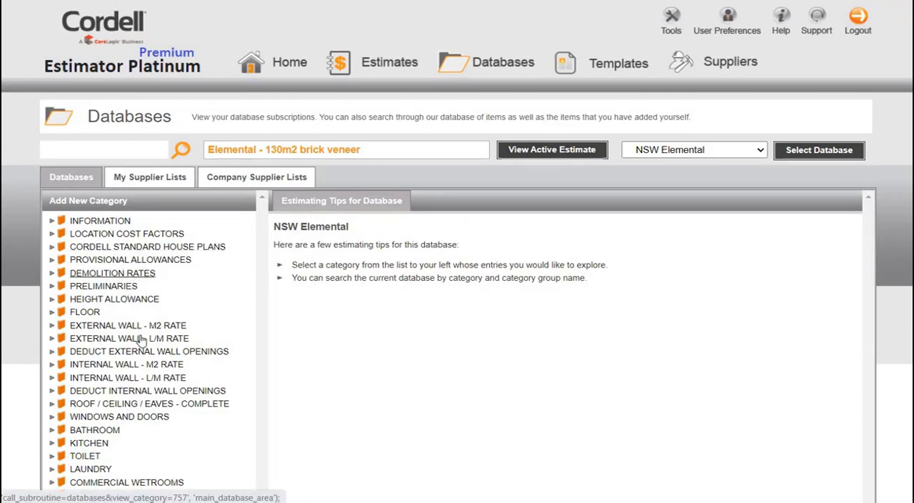
# - Examine the Kitchen complete - medium rates in the NSW Elemental database and the stages of the active Elemental - 130m2 brick veneer estimate
pyautogui.click(91, 444)
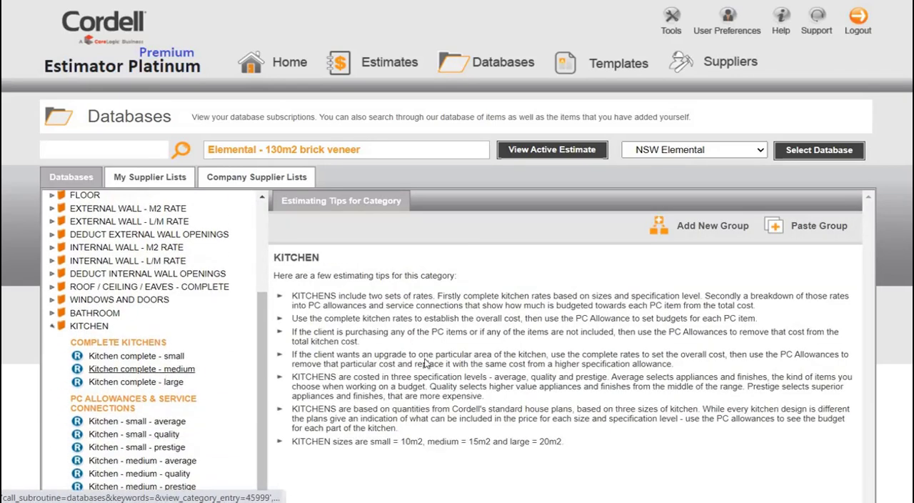
pyautogui.click(159, 372)
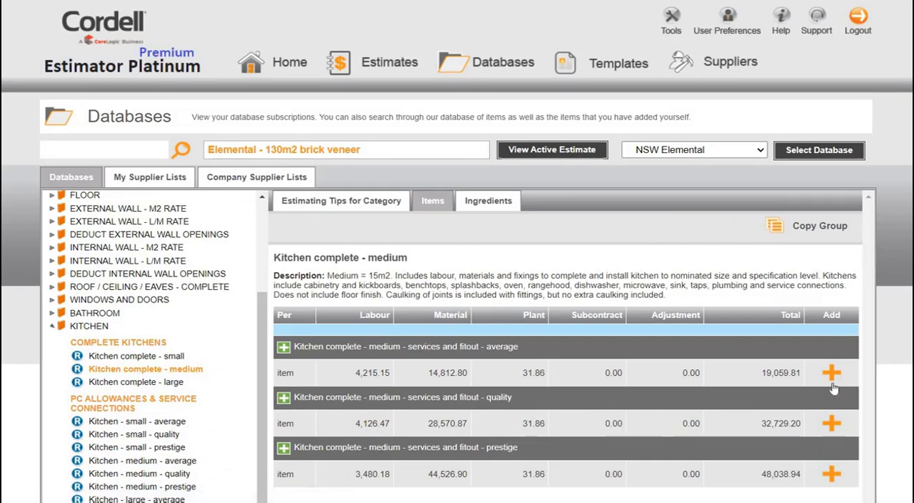
pyautogui.click(559, 152)
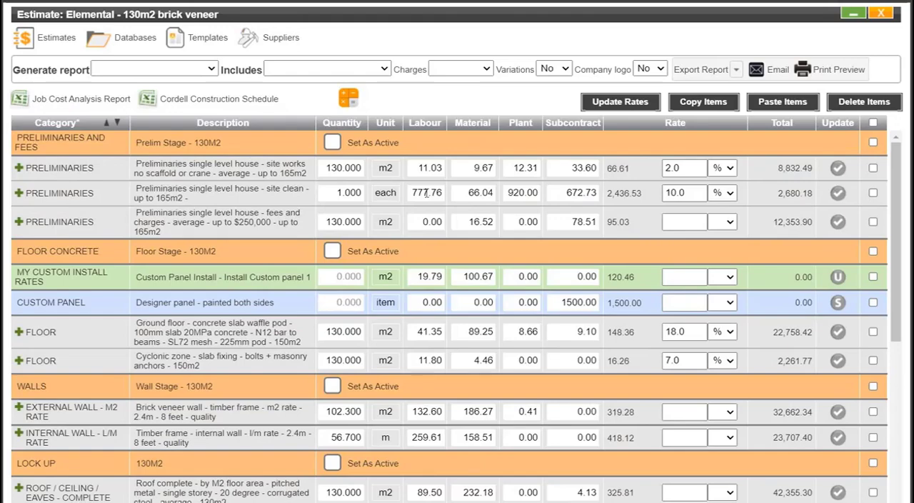
pyautogui.scroll(-5, 427, 192)
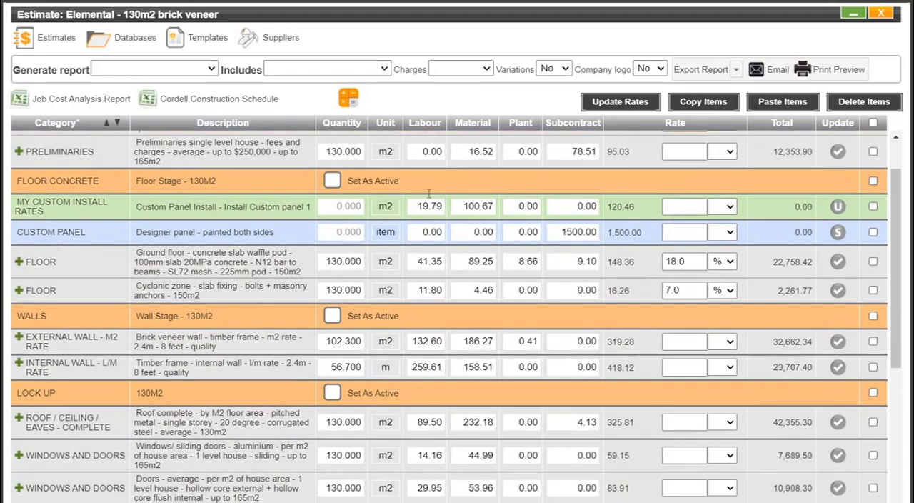
pyautogui.scroll(-7, 430, 201)
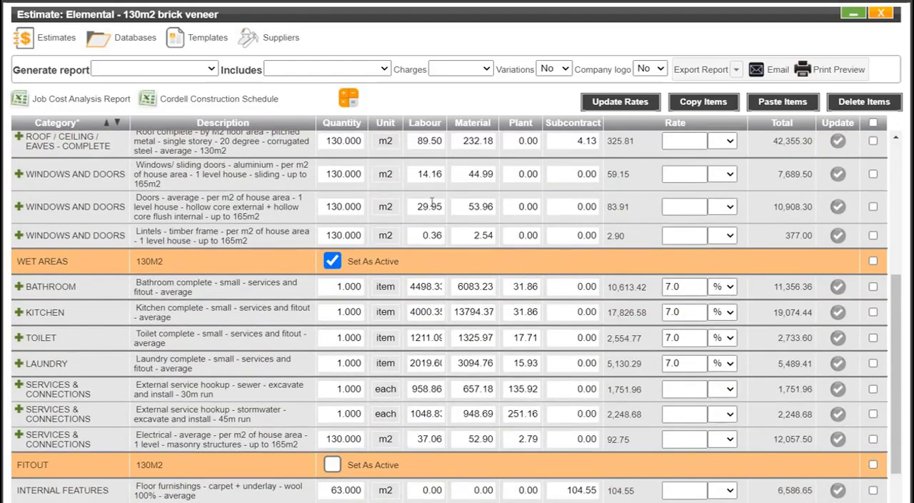
pyautogui.scroll(-6, 430, 201)
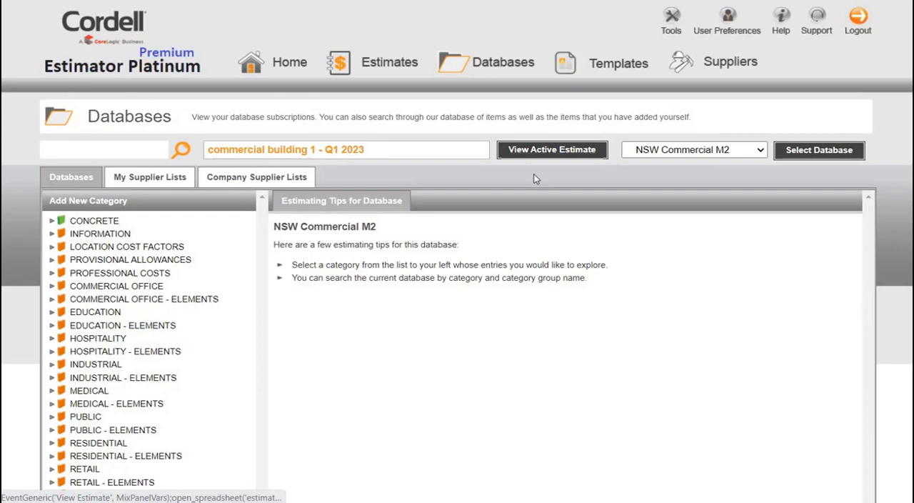
# - Examine the industrial Warehouse - 1 level high bay rates in the NSW Commercial M2 database, and open the active commercial building estimate
pyautogui.click(97, 364)
pyautogui.scroll(-2, 132, 343)
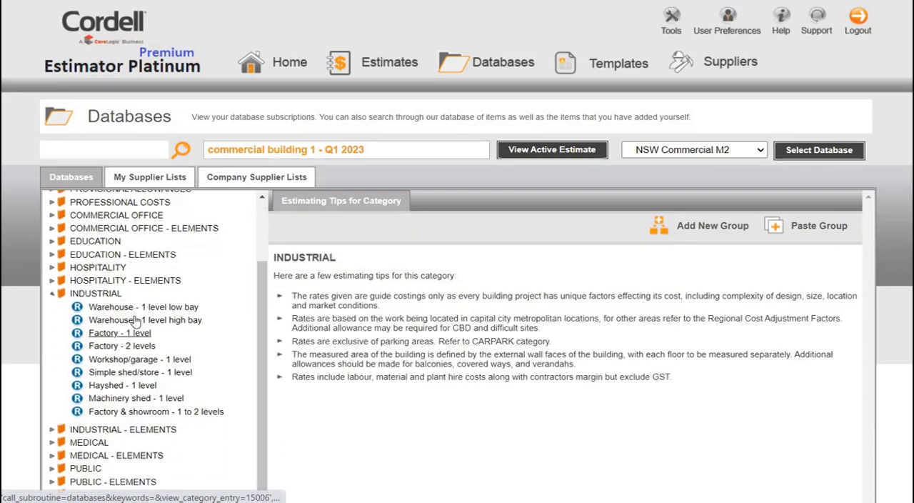
pyautogui.click(134, 321)
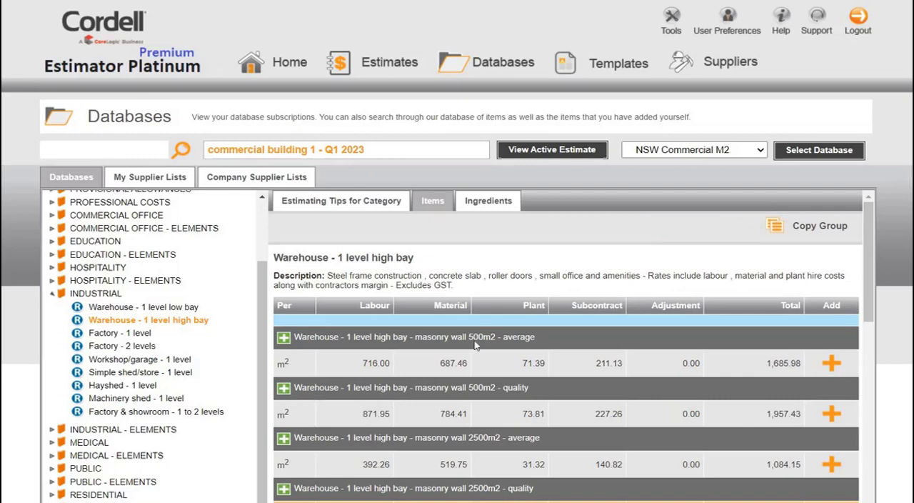
pyautogui.scroll(-1, 476, 341)
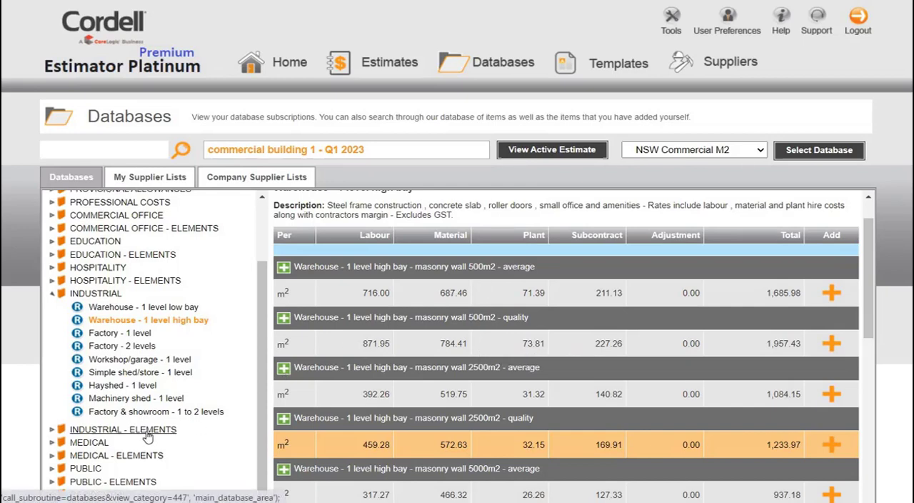
pyautogui.click(539, 152)
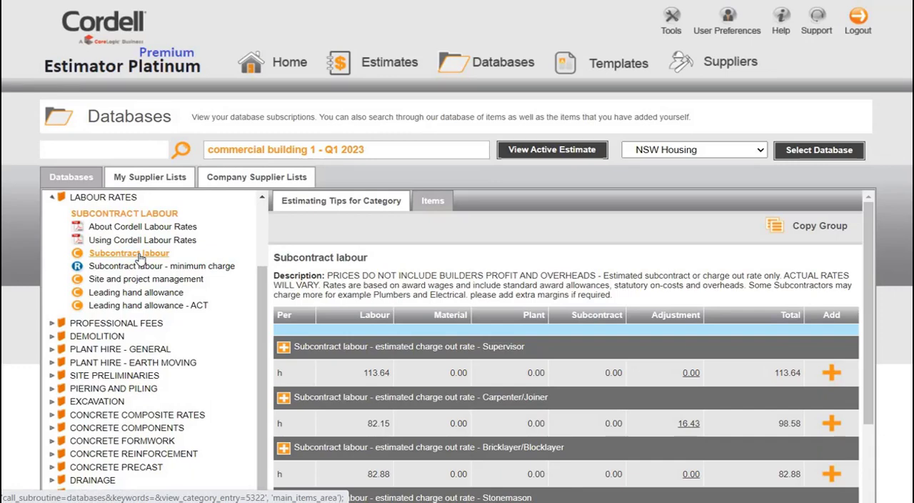
# - Check the price adjustment of the Carpenter/Joiner subcontract labour rate in the NSW Housing database and close it without changes
pyautogui.click(688, 424)
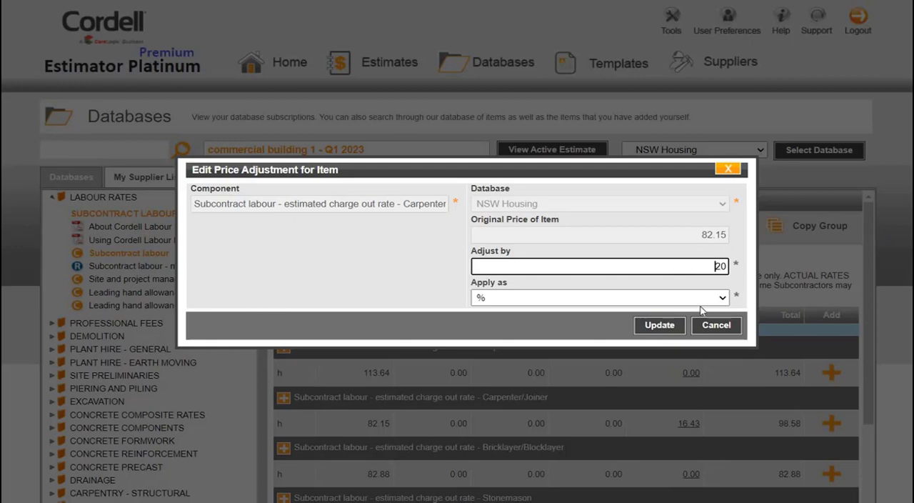
pyautogui.click(711, 327)
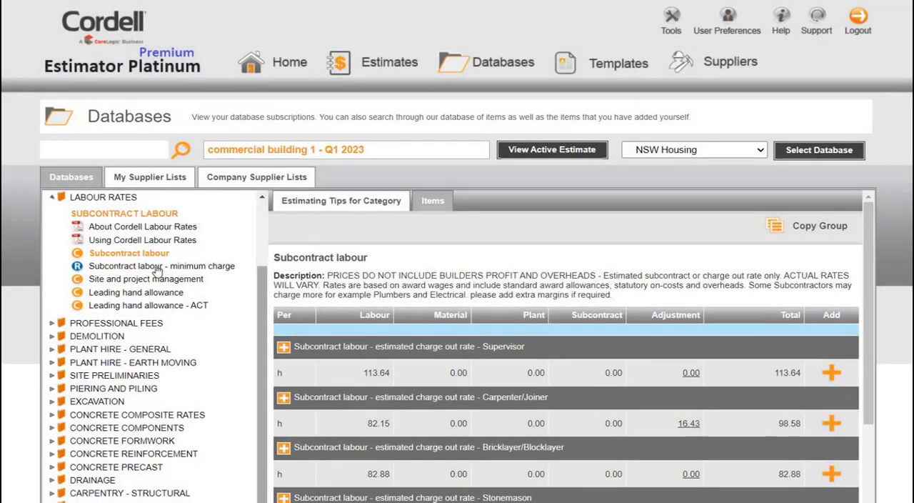
# - Examine the Subcontract labour - minimum charge rates in the NSW Housing database, including the Carpenter/joiner per-job rate
pyautogui.click(155, 267)
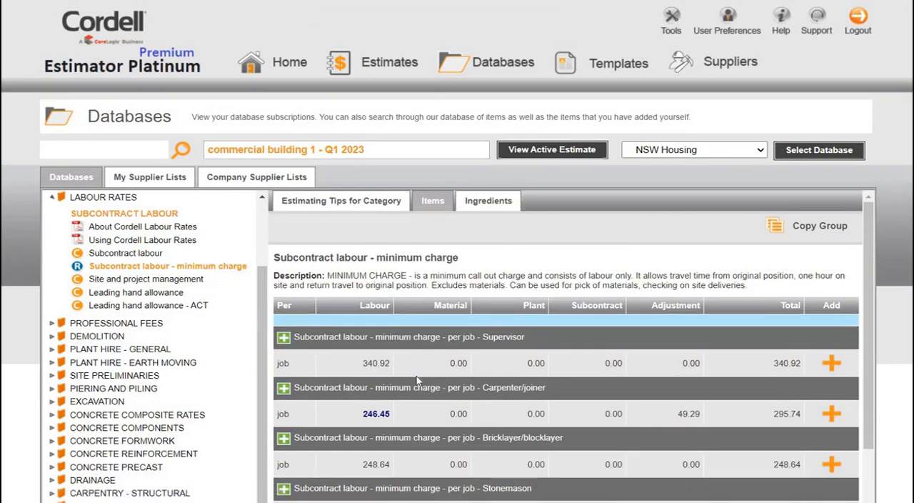
pyautogui.scroll(-1, 364, 344)
pyautogui.moveTo(364, 345)
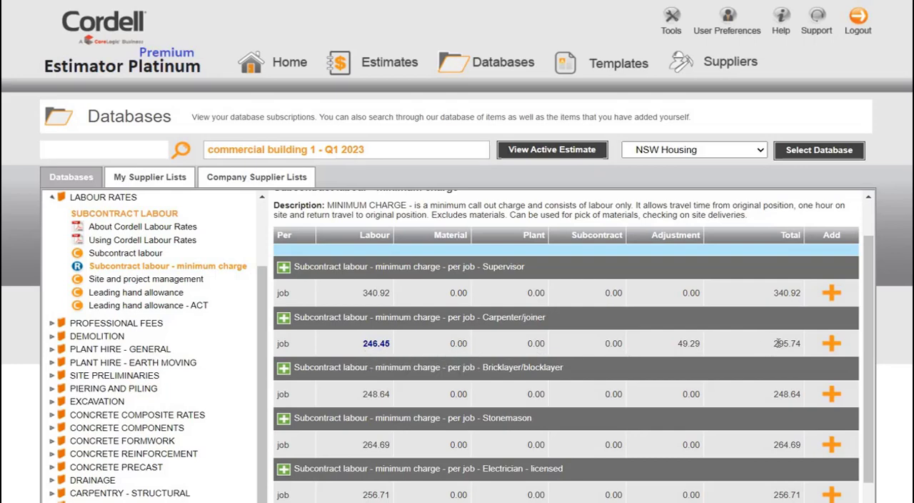
# - View the list of company estimates and the company users set up in the user preferences
pyautogui.click(344, 72)
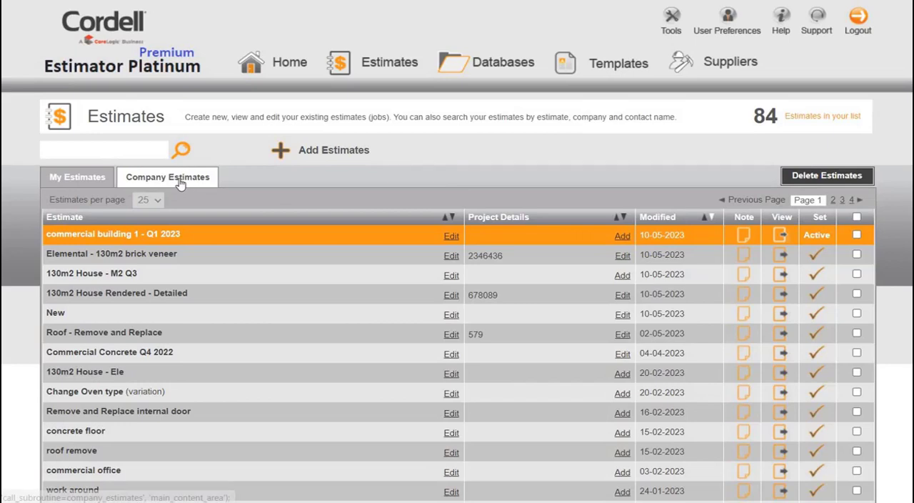
pyautogui.click(235, 170)
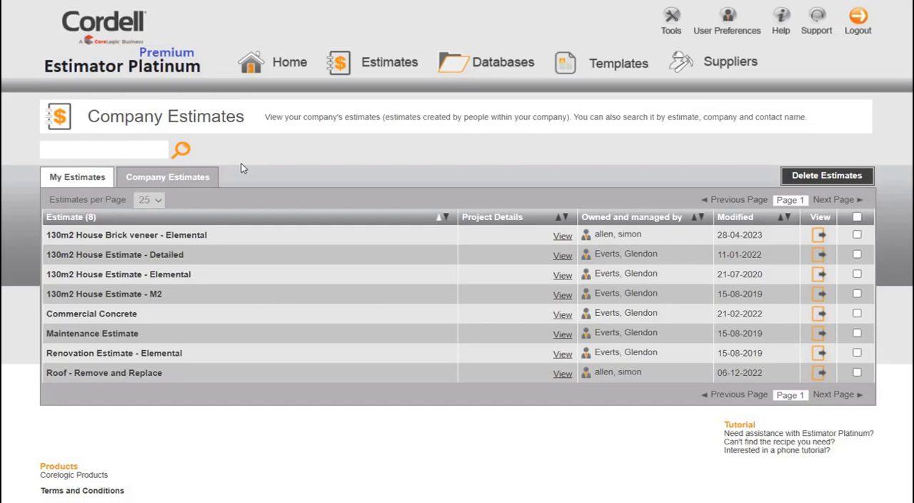
pyautogui.click(722, 27)
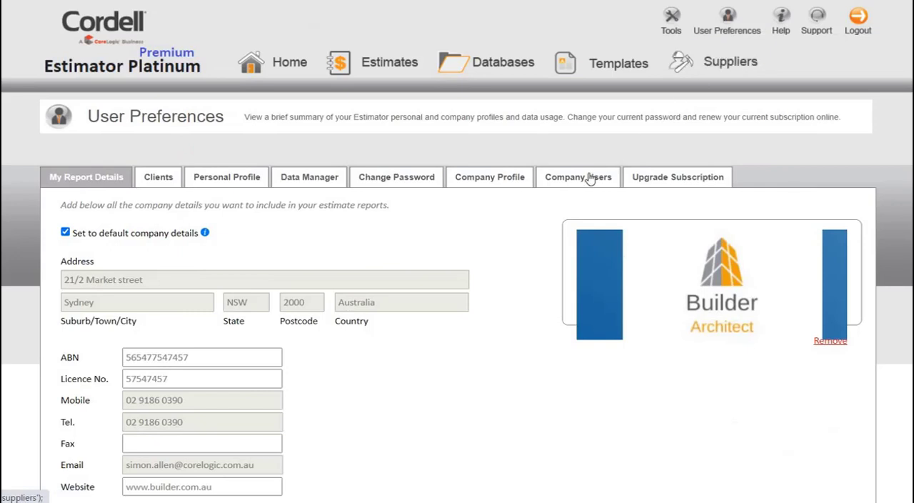
pyautogui.click(589, 177)
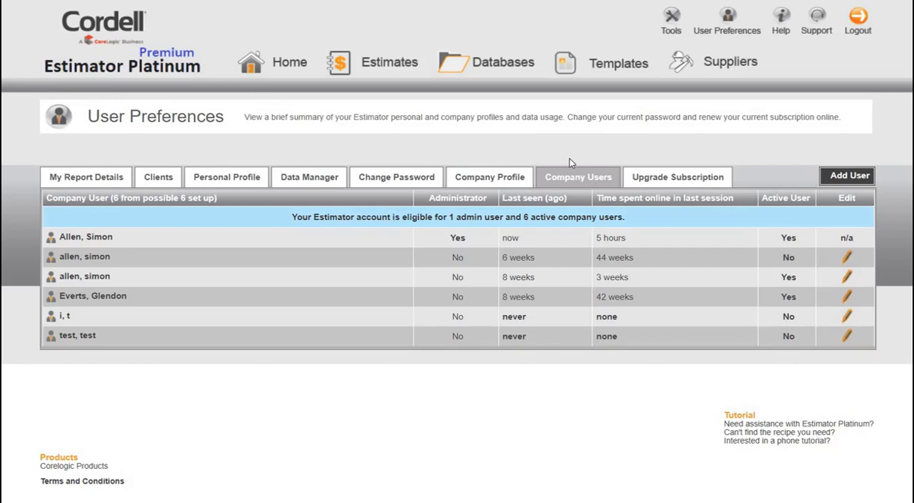
# - View the personal templates and browse the first page of supplied Cordell templates
pyautogui.click(605, 70)
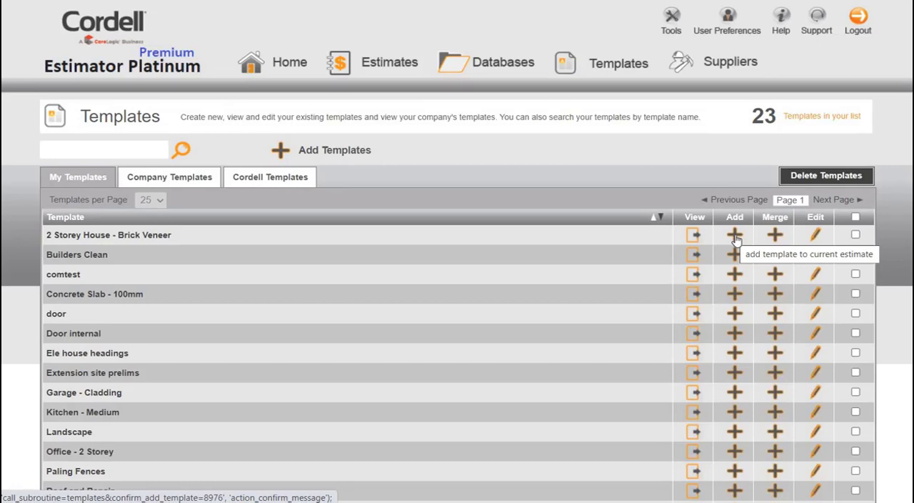
pyautogui.click(277, 178)
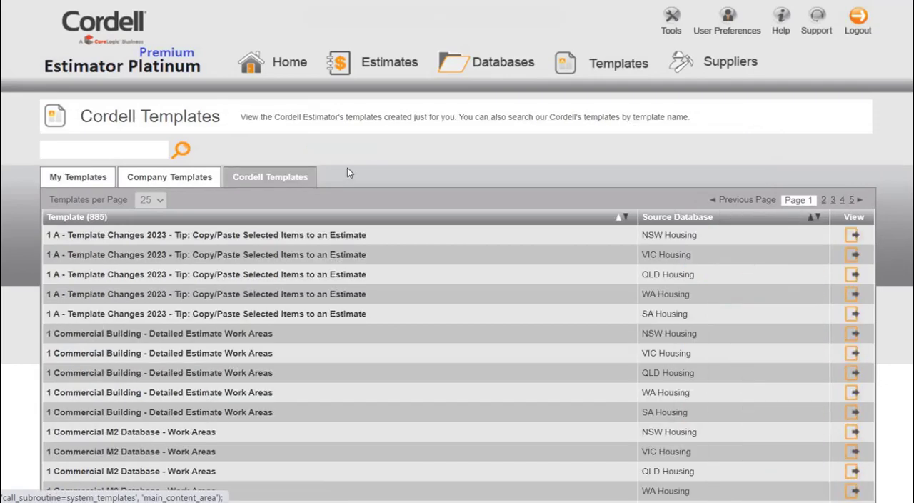
pyautogui.scroll(-5, 348, 173)
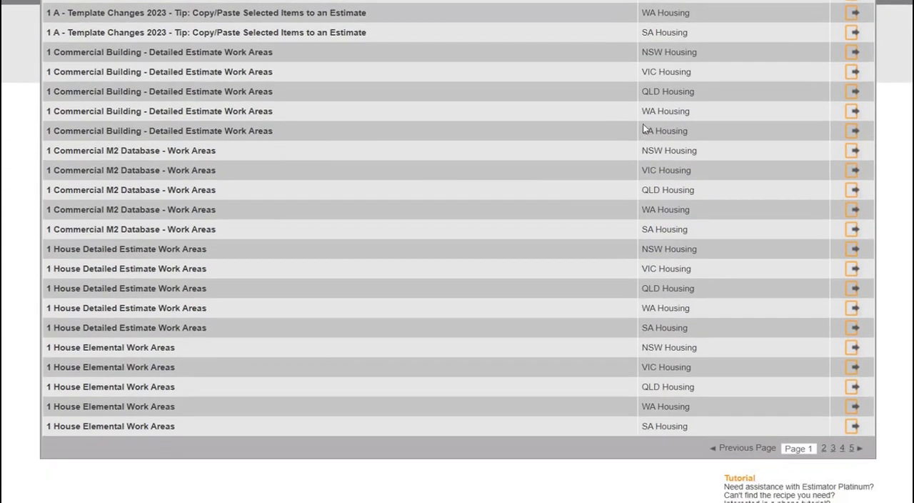
pyautogui.scroll(3, 882, 62)
# - Return to the personal estimates list, view the report details in the user preferences, and open the support contact page
pyautogui.click(859, 60)
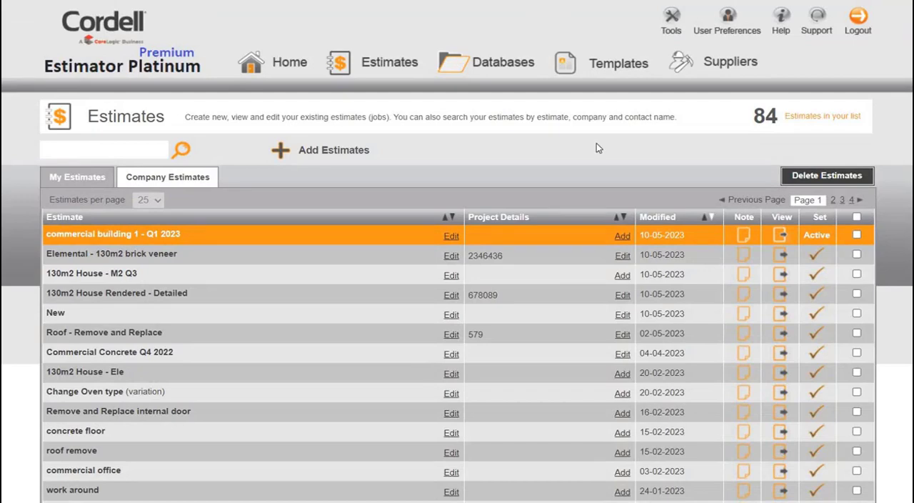
pyautogui.click(733, 32)
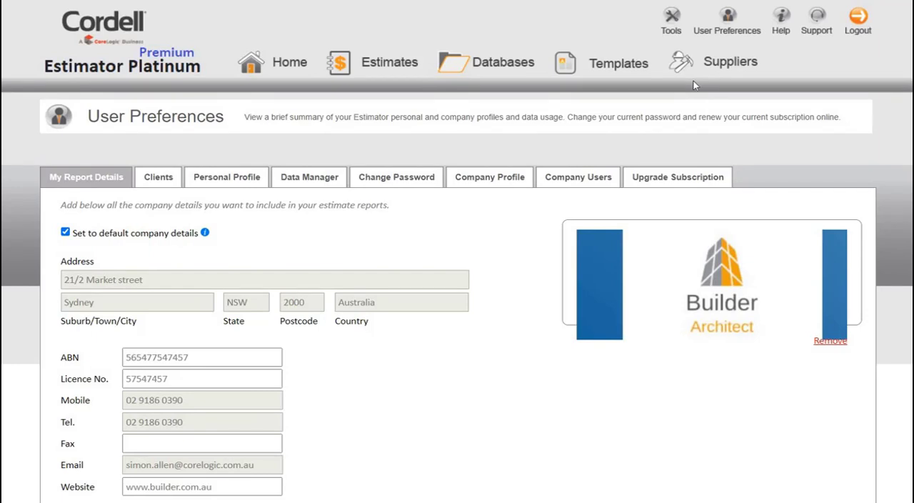
pyautogui.click(812, 32)
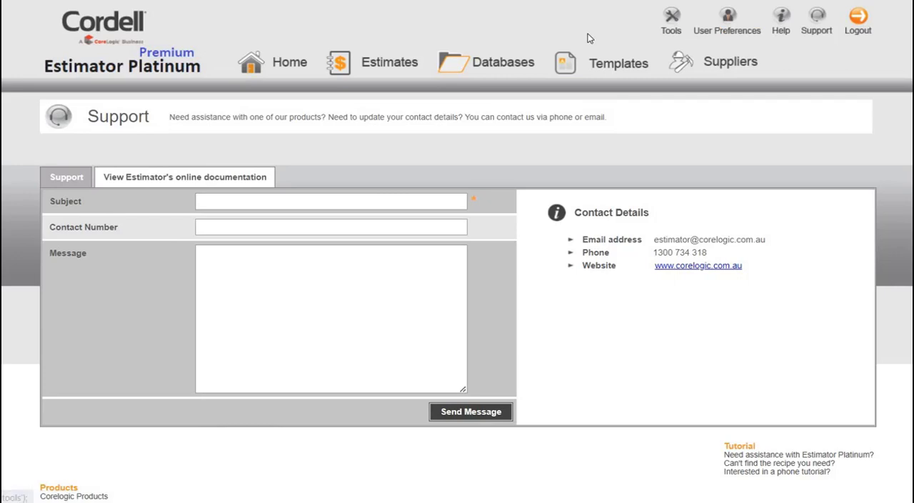